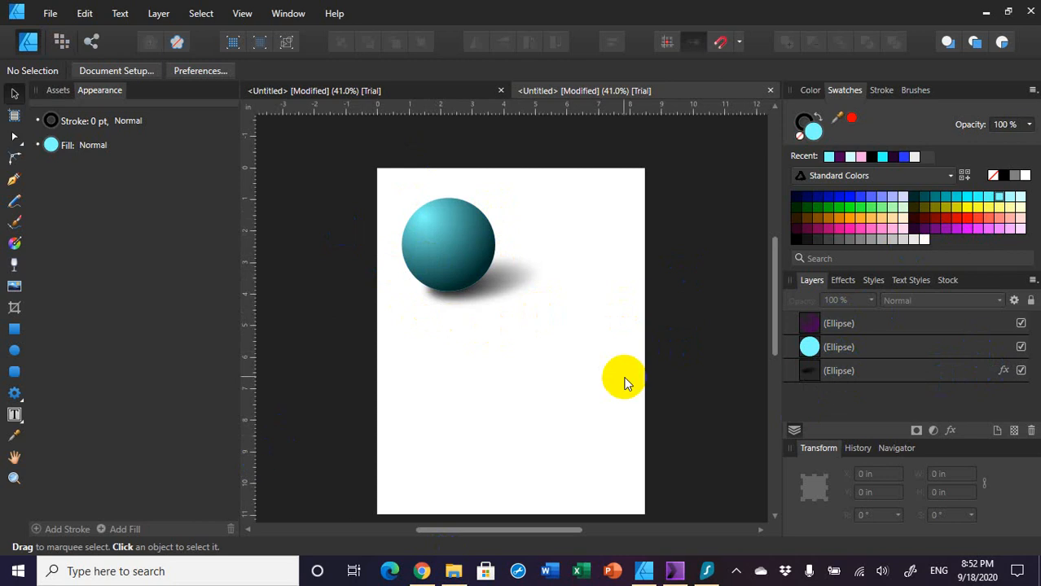
Step: Draw a circle about 3.13 in across on the page below the teal sphere and fill it light green
click(14, 350)
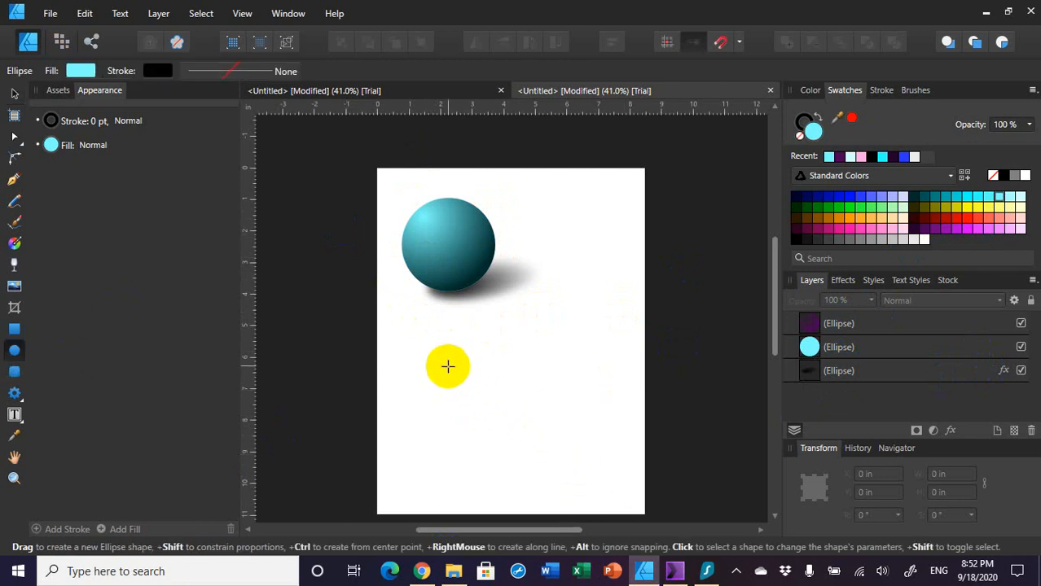
drag(446, 366, 513, 486)
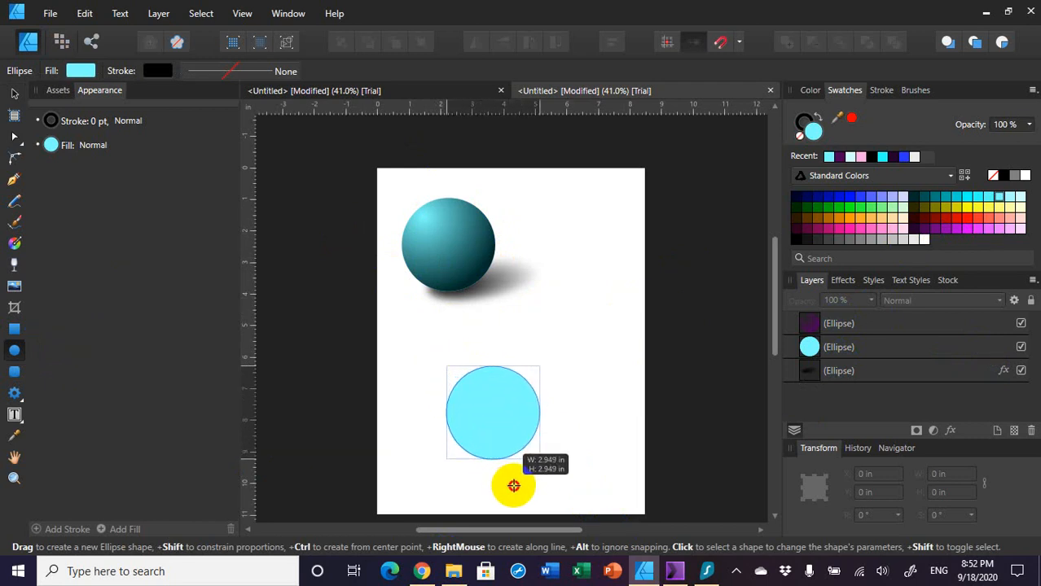
drag(513, 486, 555, 455)
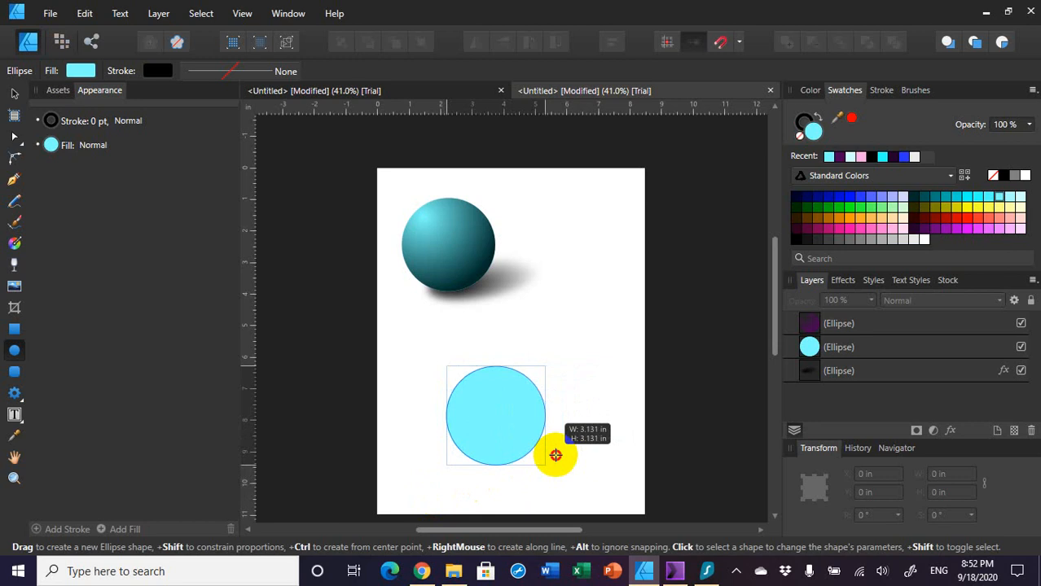
drag(556, 455, 558, 454)
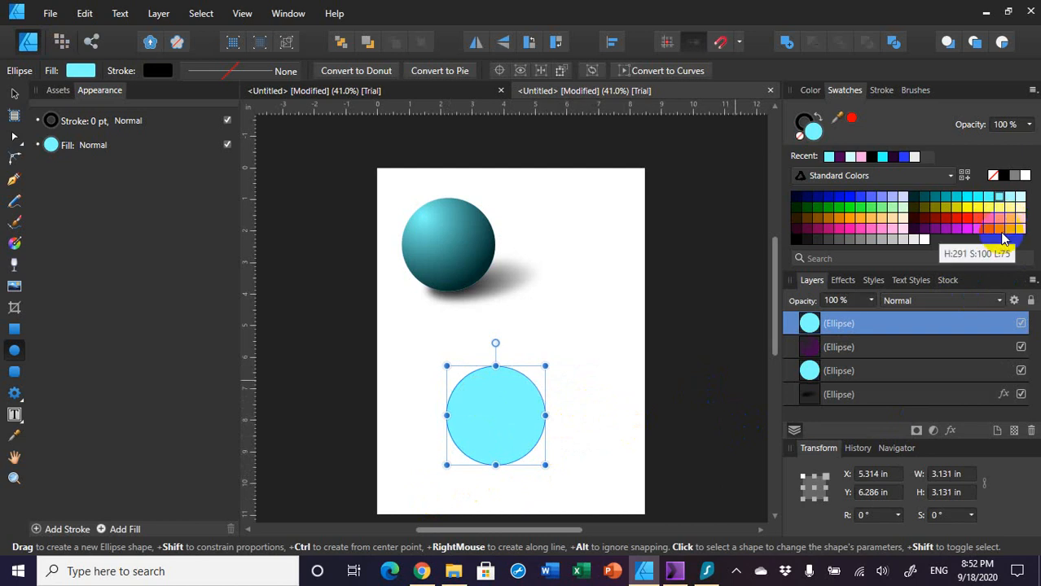
click(1004, 233)
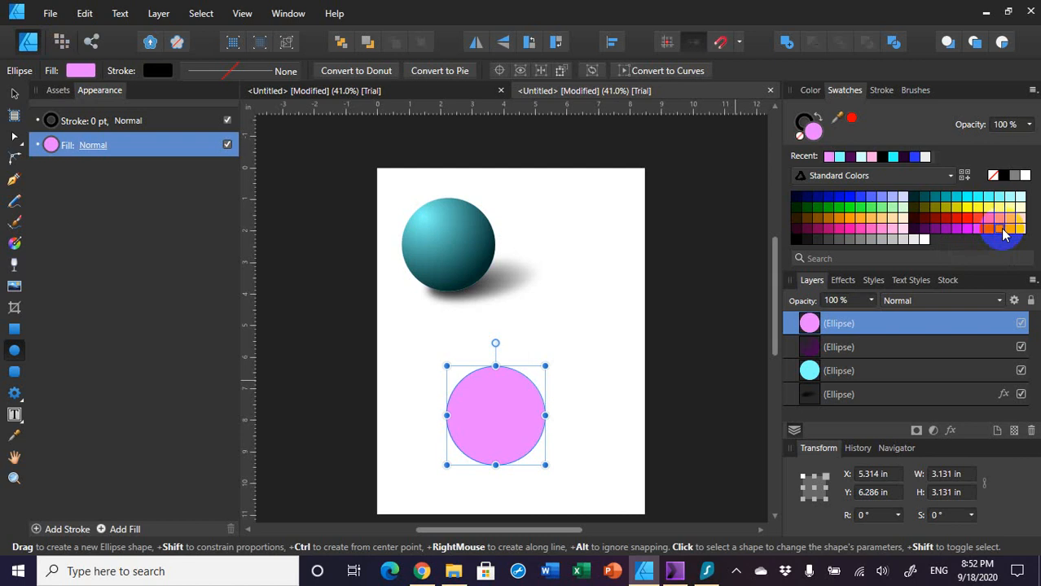
click(892, 214)
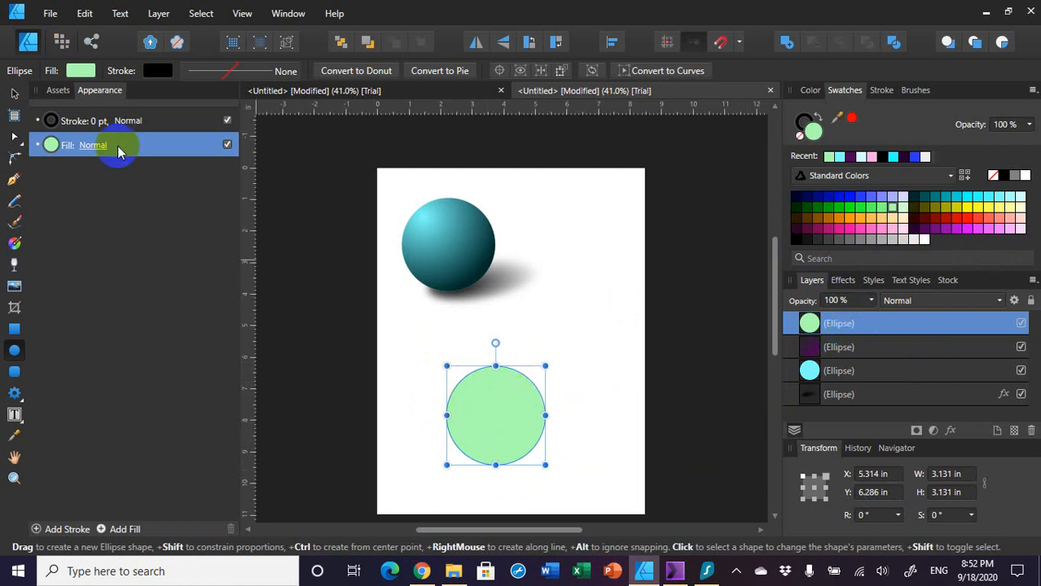
Step: Duplicate the light green circle in place
click(88, 14)
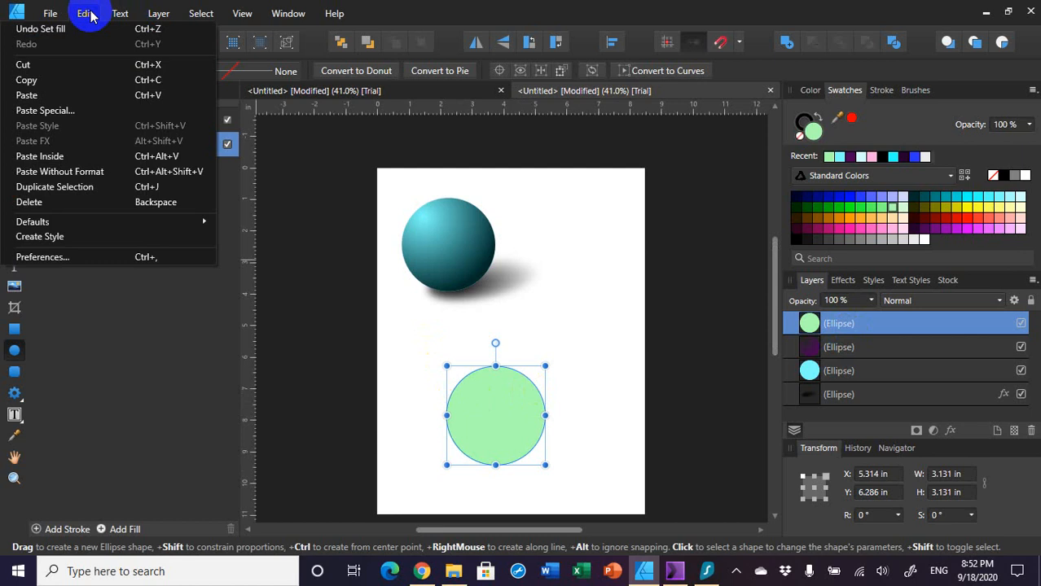
mouse_move(177, 14)
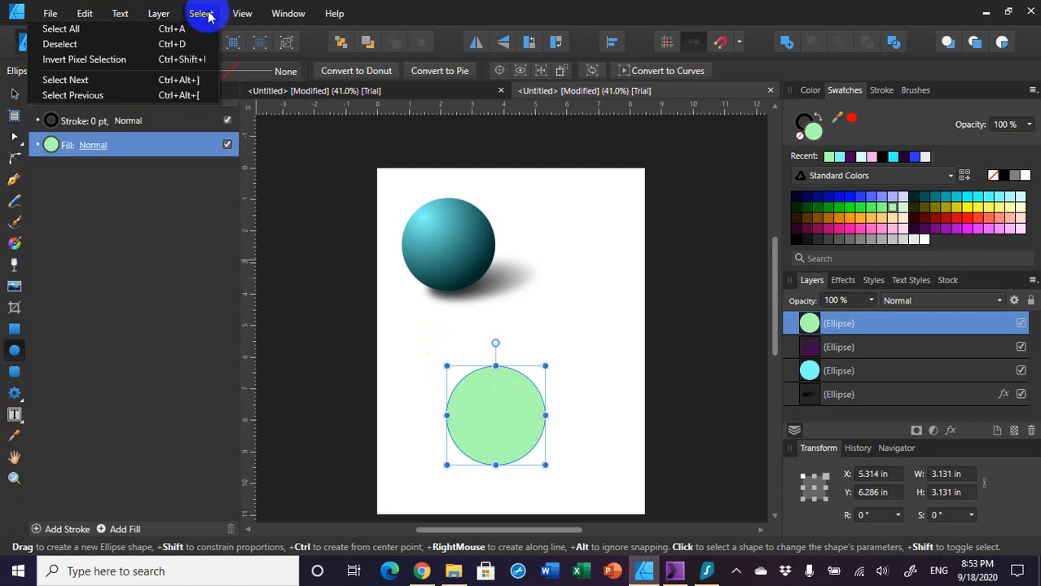
mouse_move(84, 14)
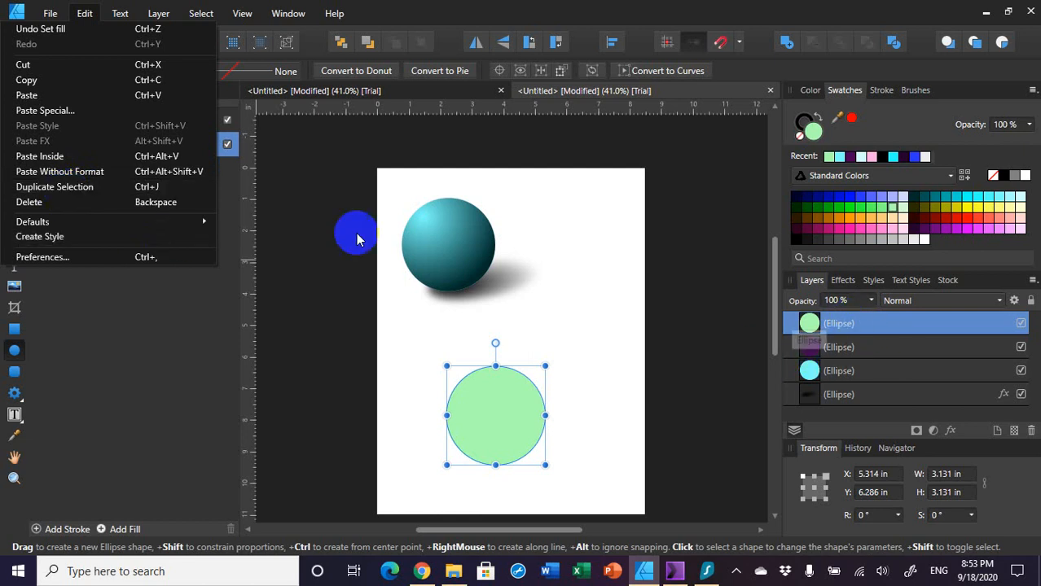
click(88, 190)
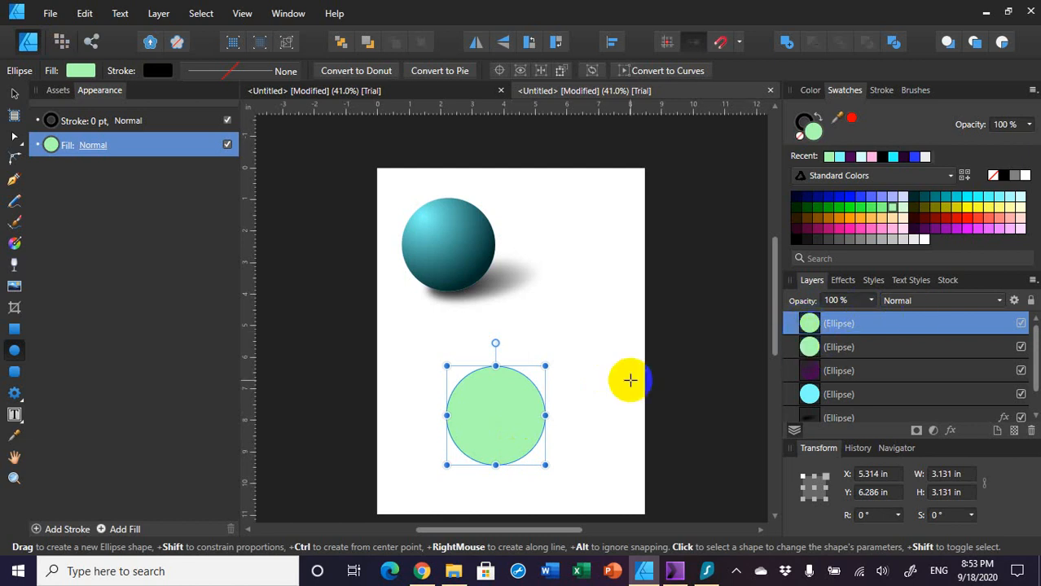
Step: Try moving the duplicate circle up and to the right off the original, and undo the move
click(14, 92)
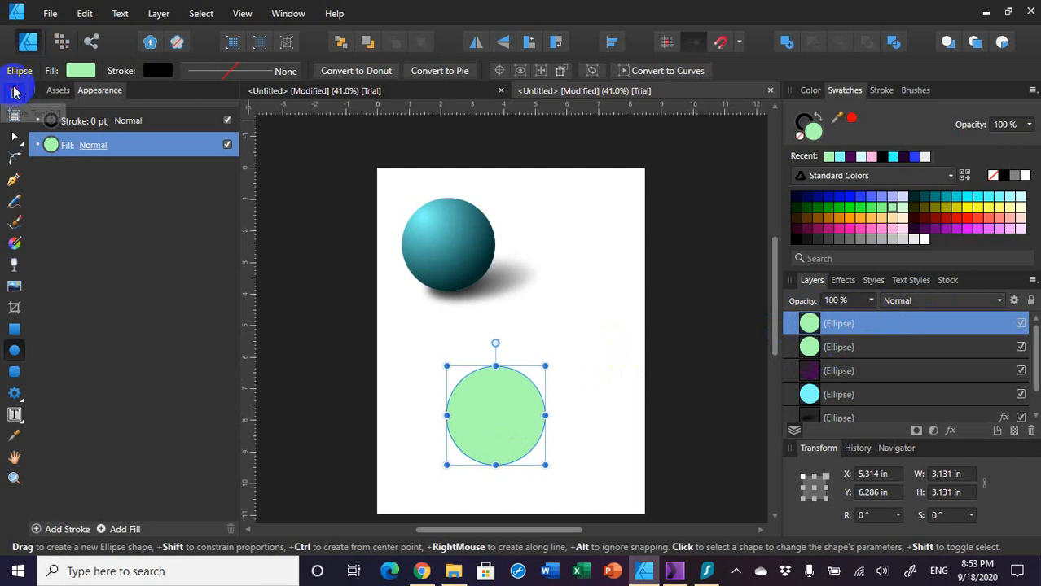
drag(500, 413, 586, 358)
key(ctrl+z)
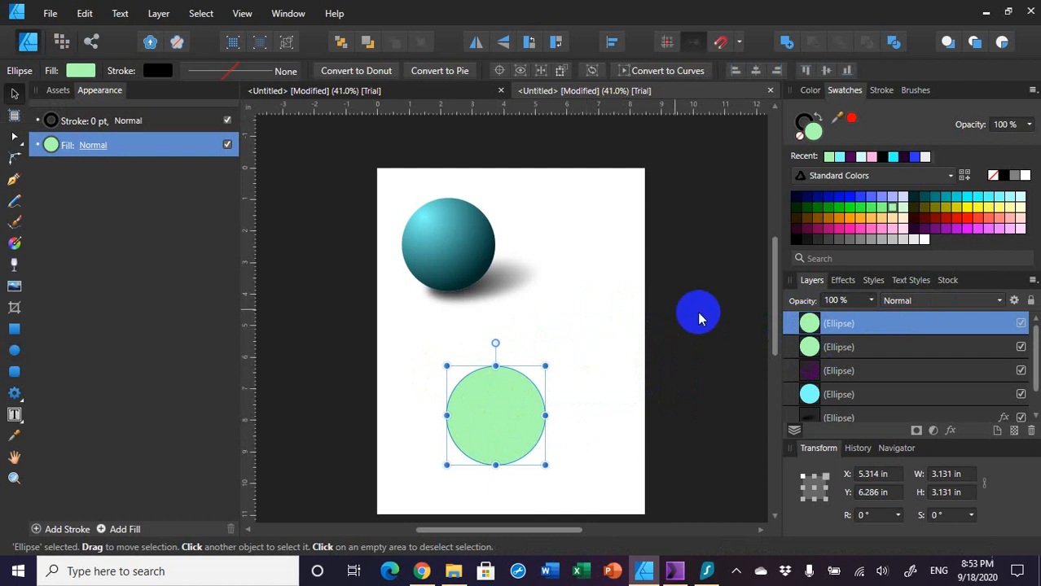
Step: Fill the duplicate circle with dark purple and apply an elliptical transparency to it
click(928, 231)
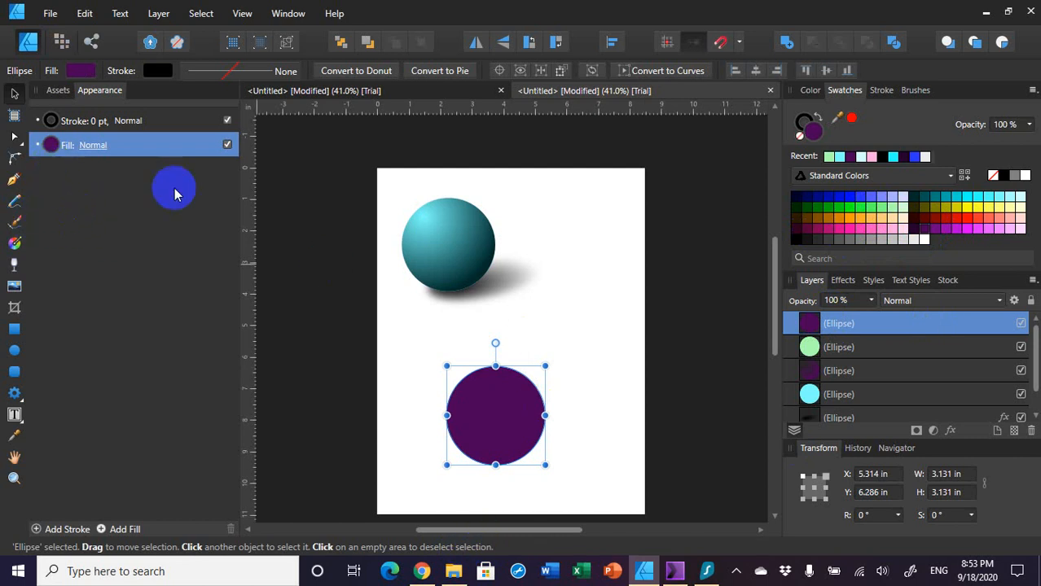
click(14, 267)
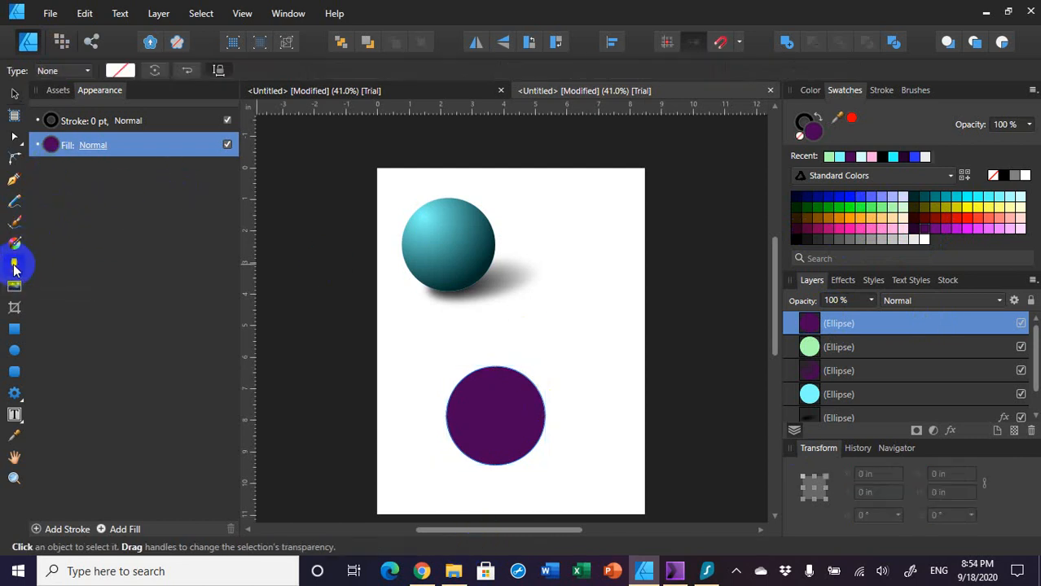
click(82, 71)
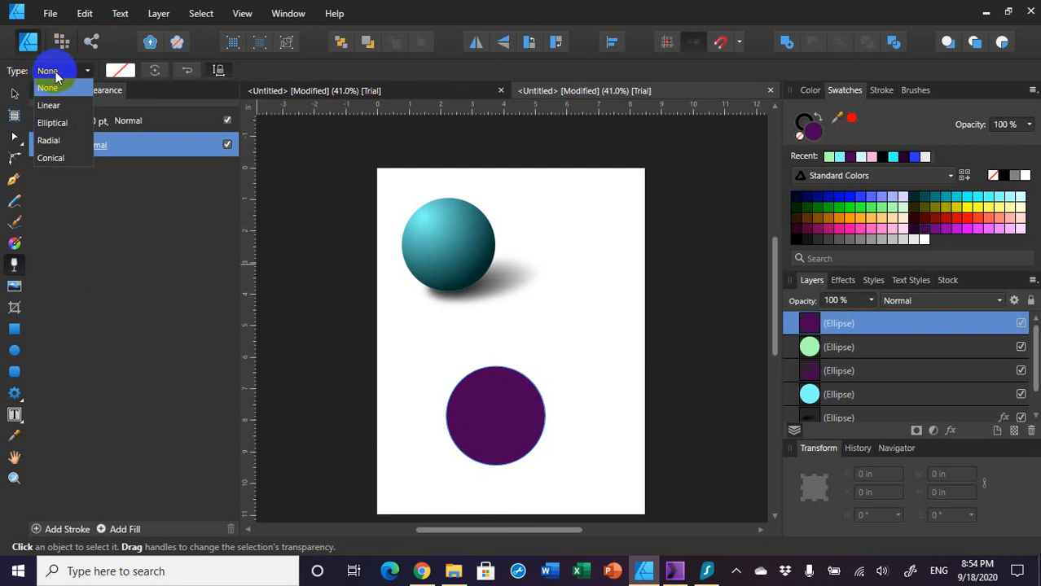
click(63, 126)
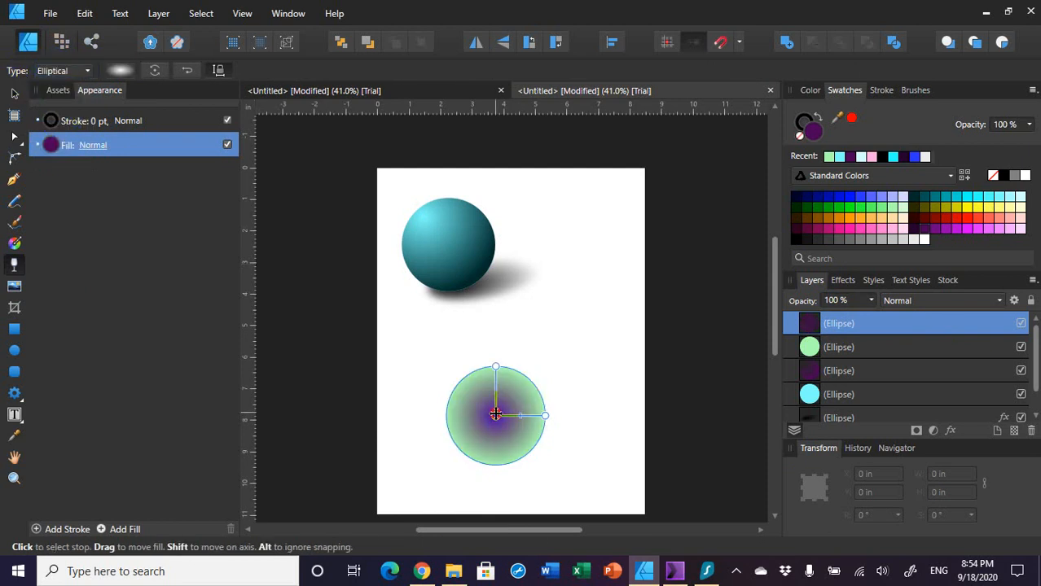
Step: Stretch the transparency gradient from the circle's upper-left area to near its lower-right edge and reverse it
drag(496, 415, 469, 384)
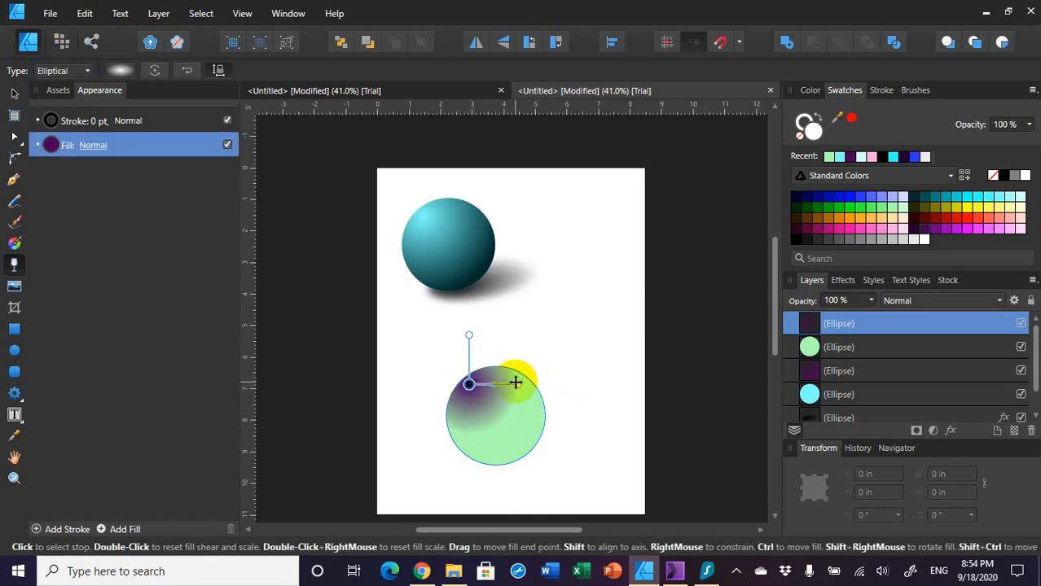
drag(521, 383, 533, 435)
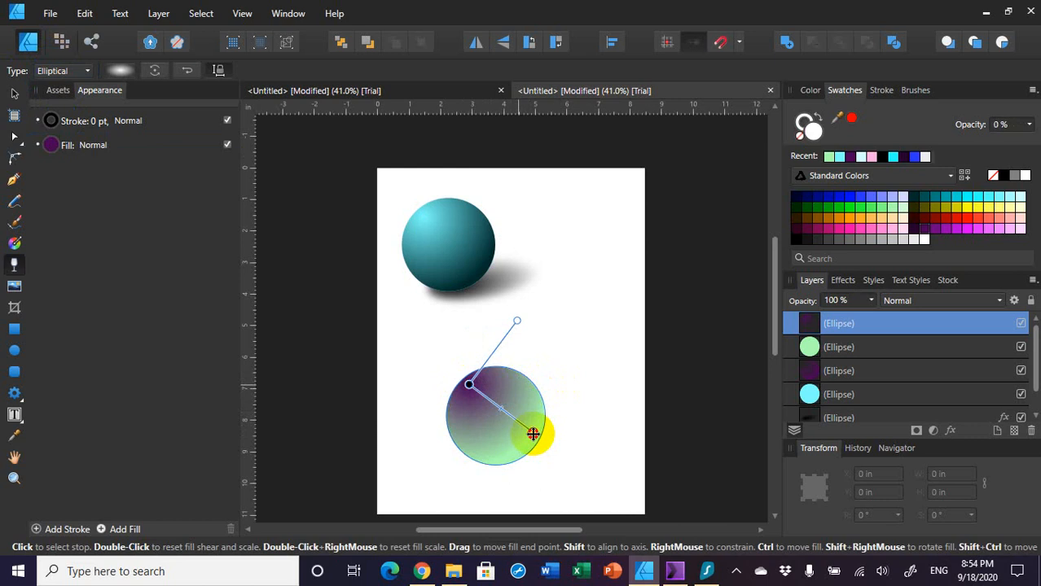
drag(533, 434, 533, 435)
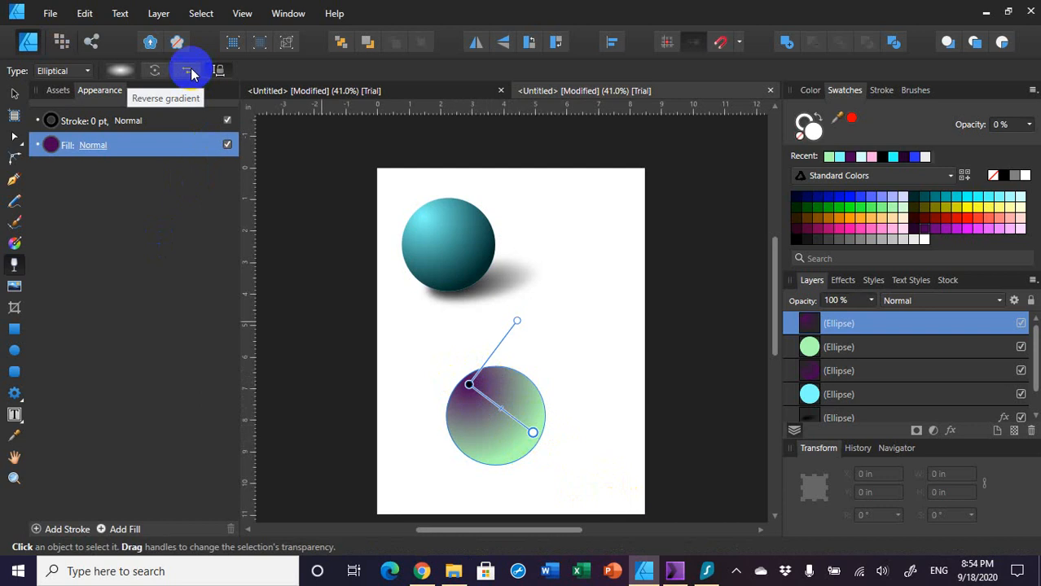
click(186, 75)
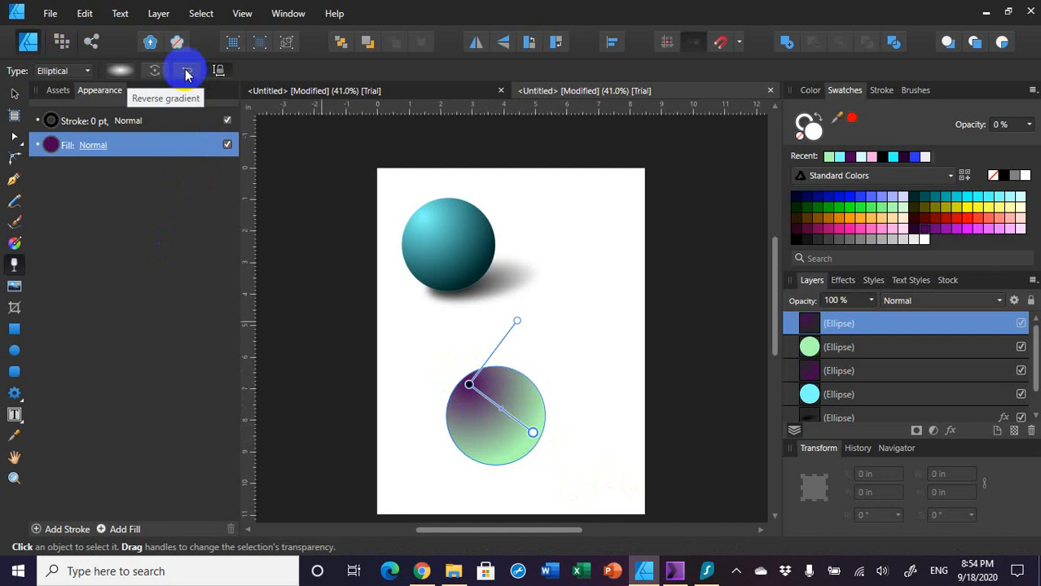
click(186, 75)
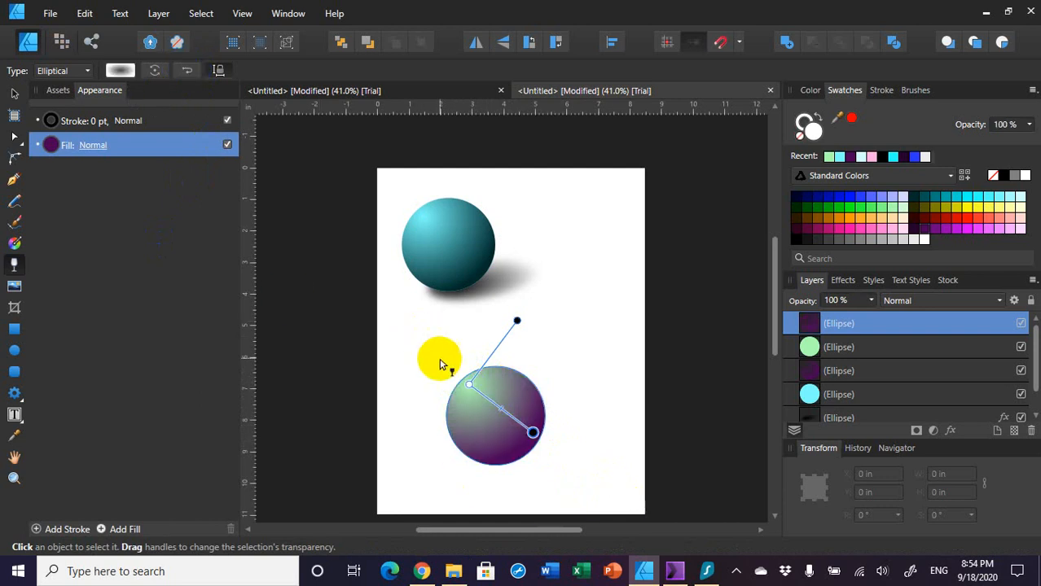
click(532, 433)
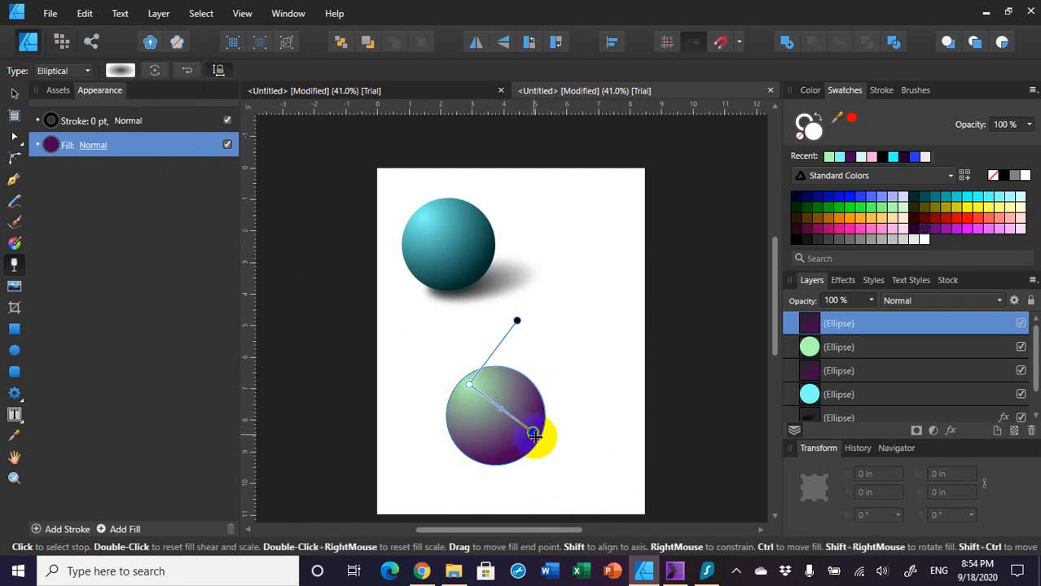
click(470, 385)
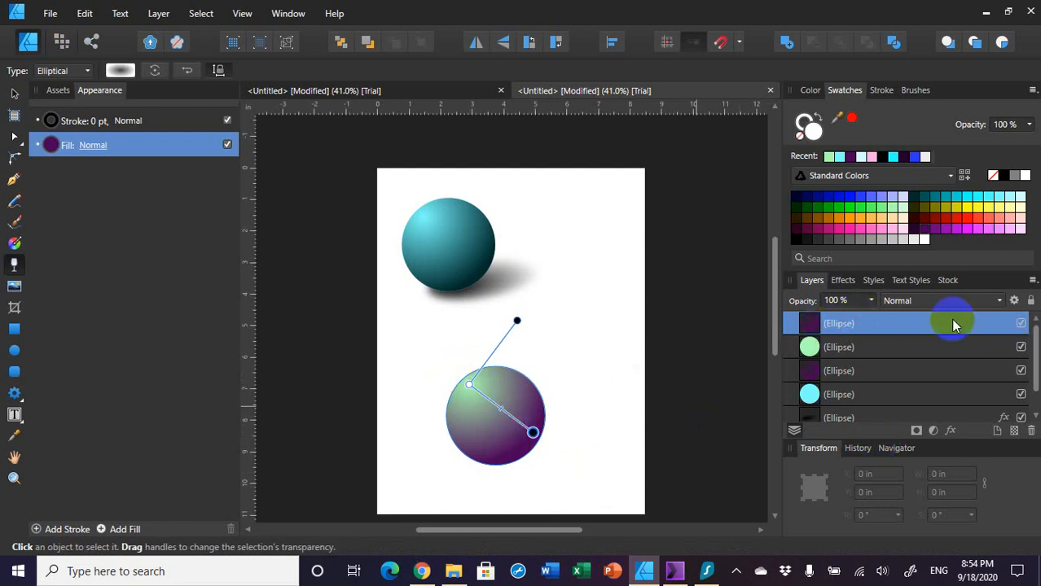
Step: Set the purple circle's blend mode to Luminosity and deselect it
click(1001, 302)
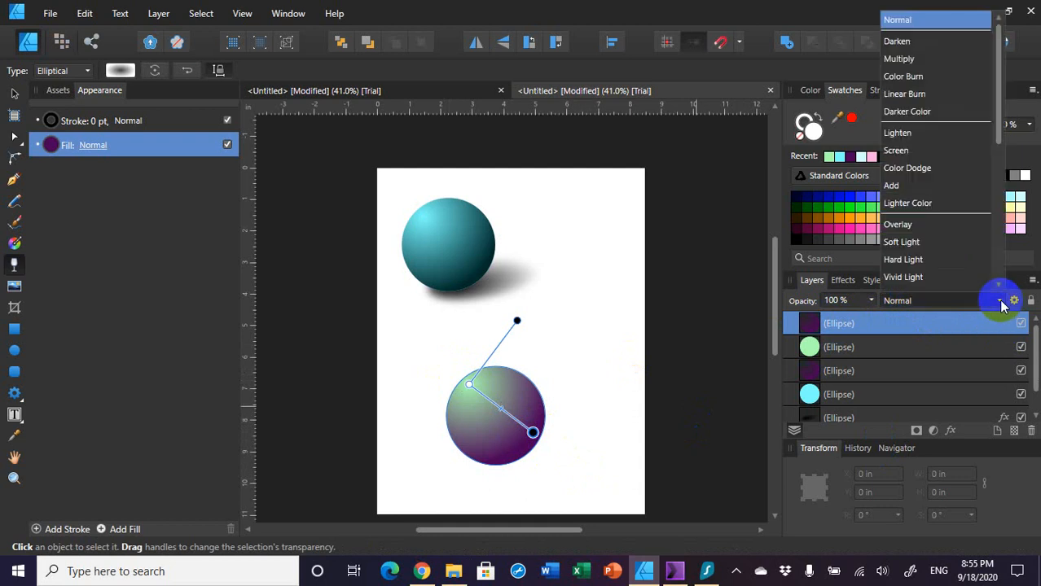
scroll(968, 216, down, 4)
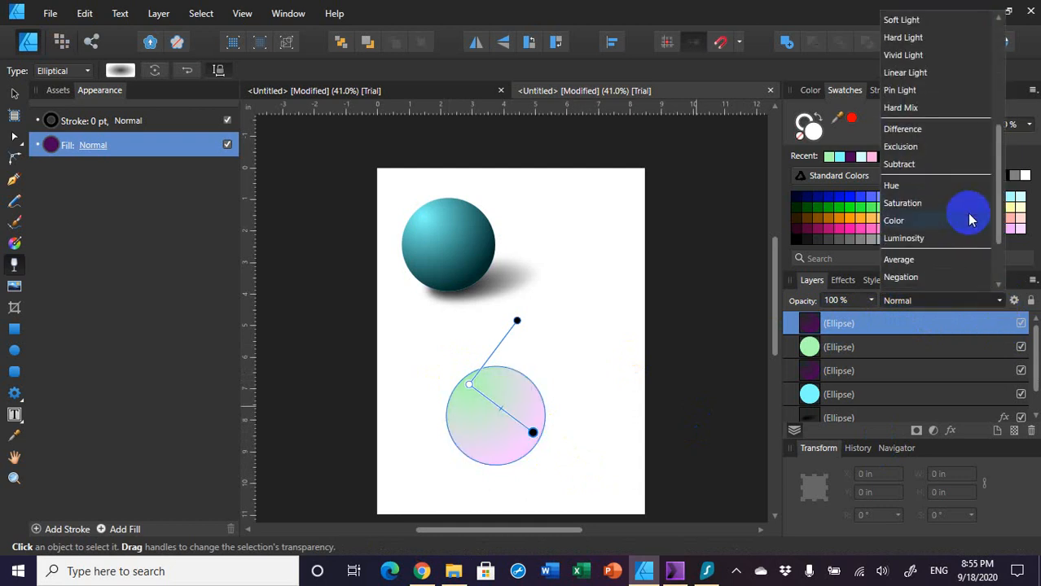
click(910, 241)
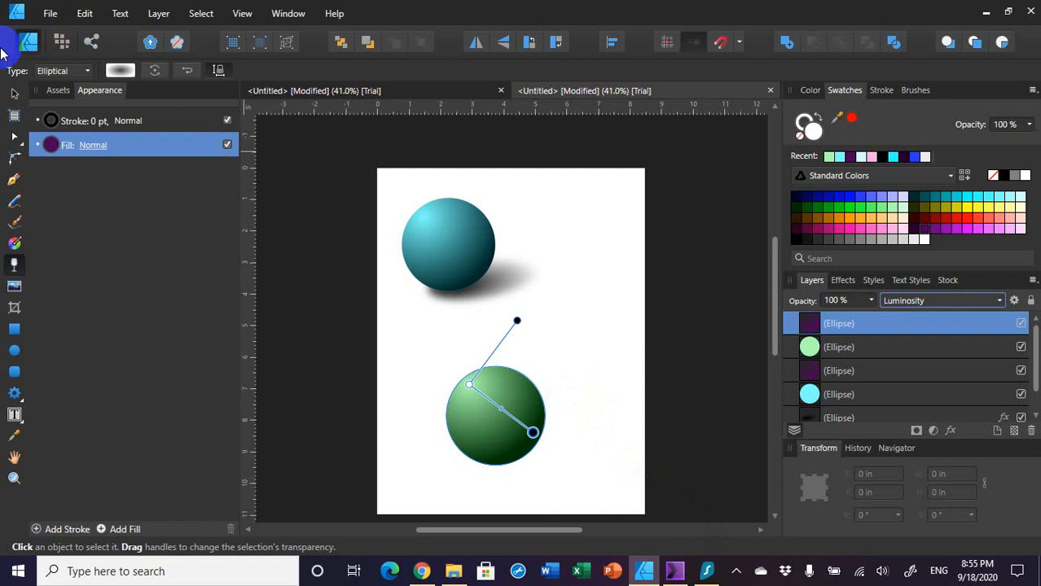
click(13, 96)
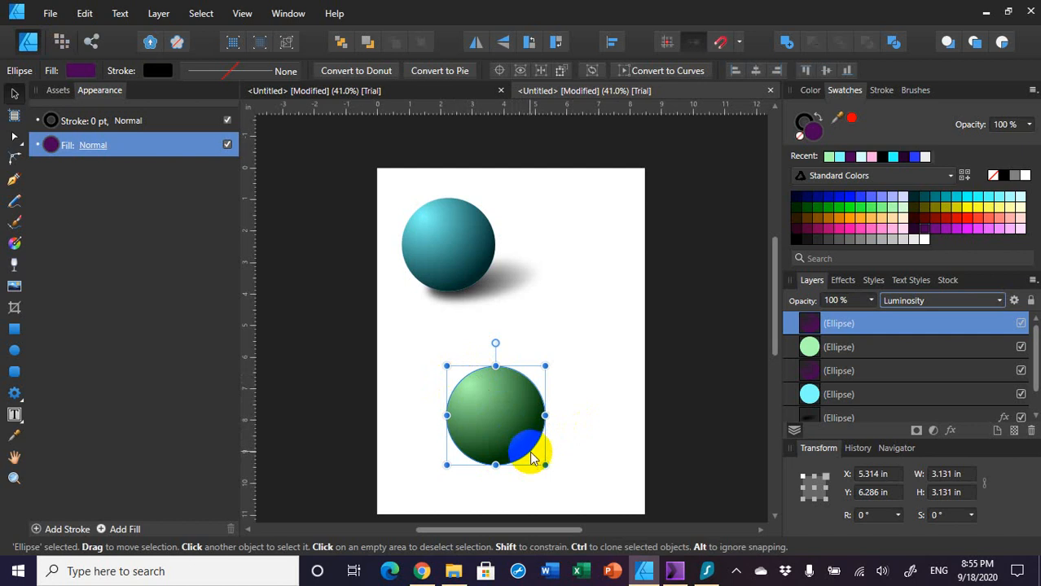
click(598, 412)
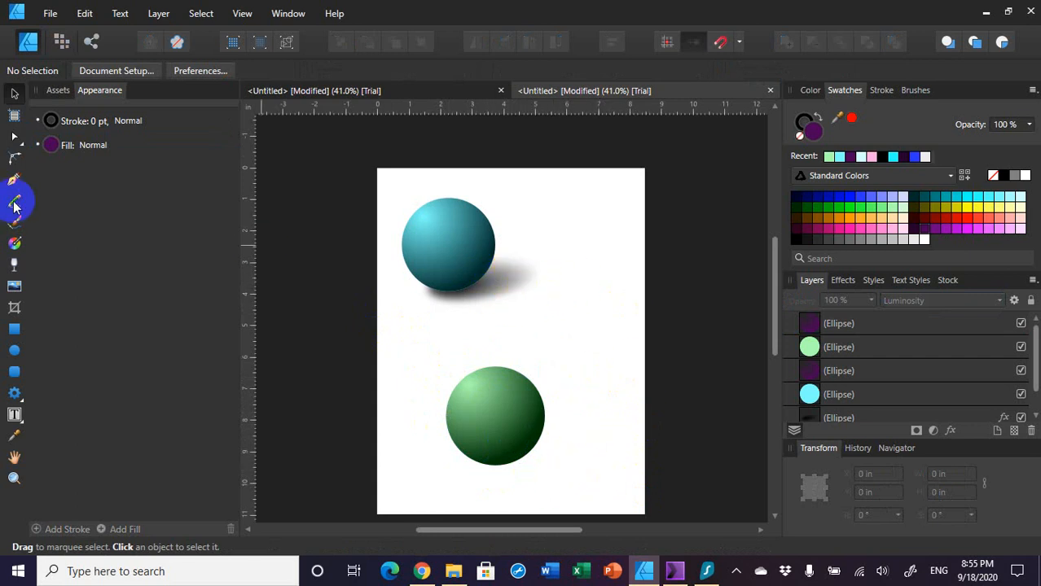
Step: Draw a flat black ellipse about 3.77 by 1.33 in under the green sphere's lower-right side and send it to the back
click(14, 351)
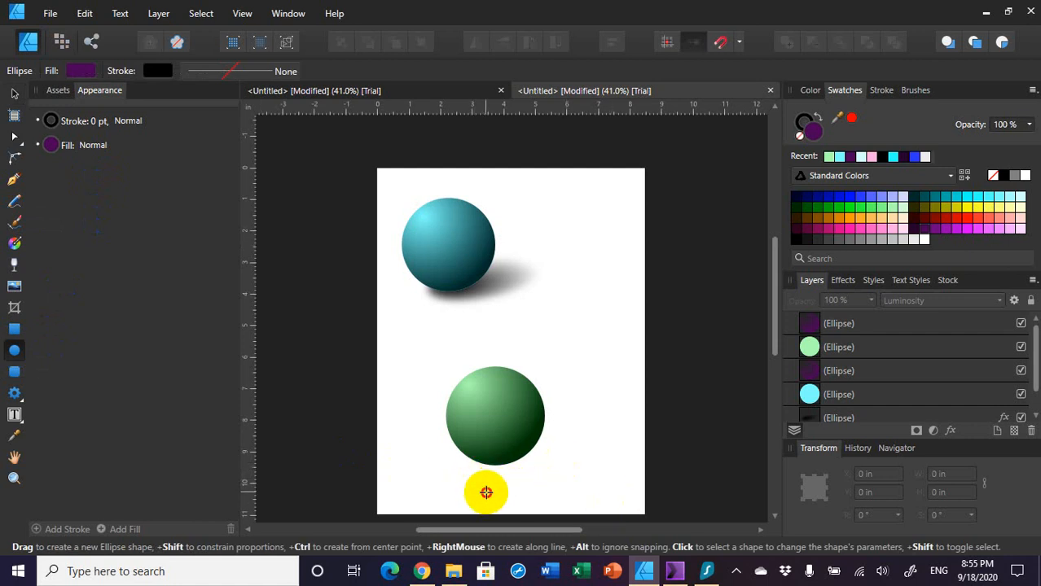
drag(484, 492, 604, 451)
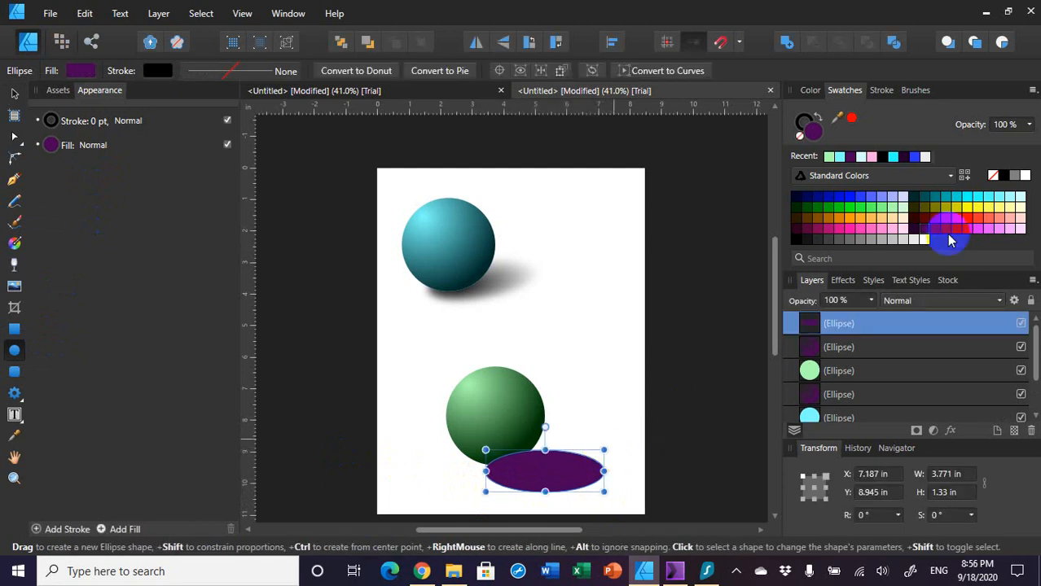
click(796, 241)
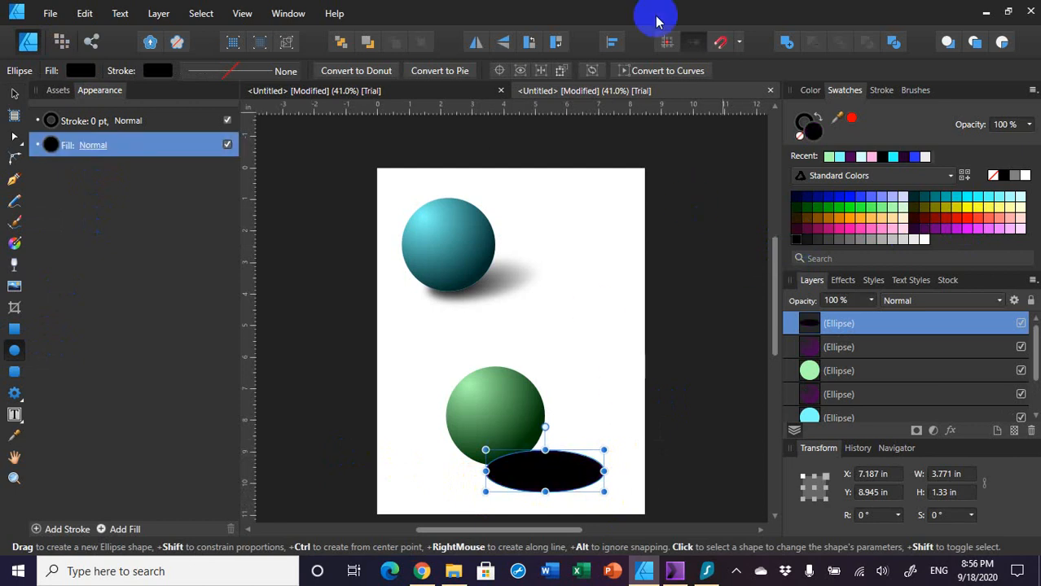
click(339, 45)
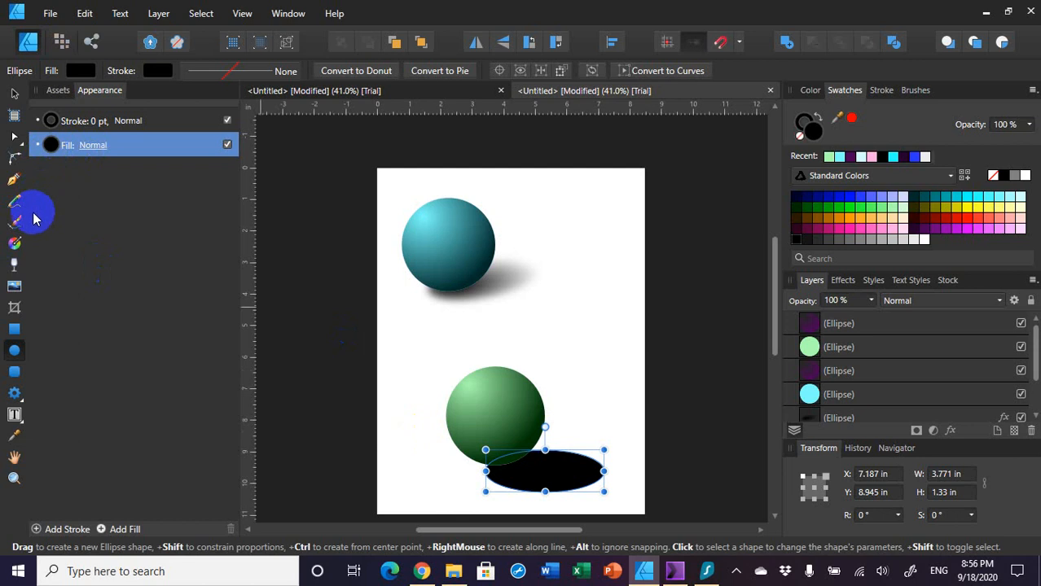
Step: Apply an elliptical transparency to the black shadow ellipse
click(14, 264)
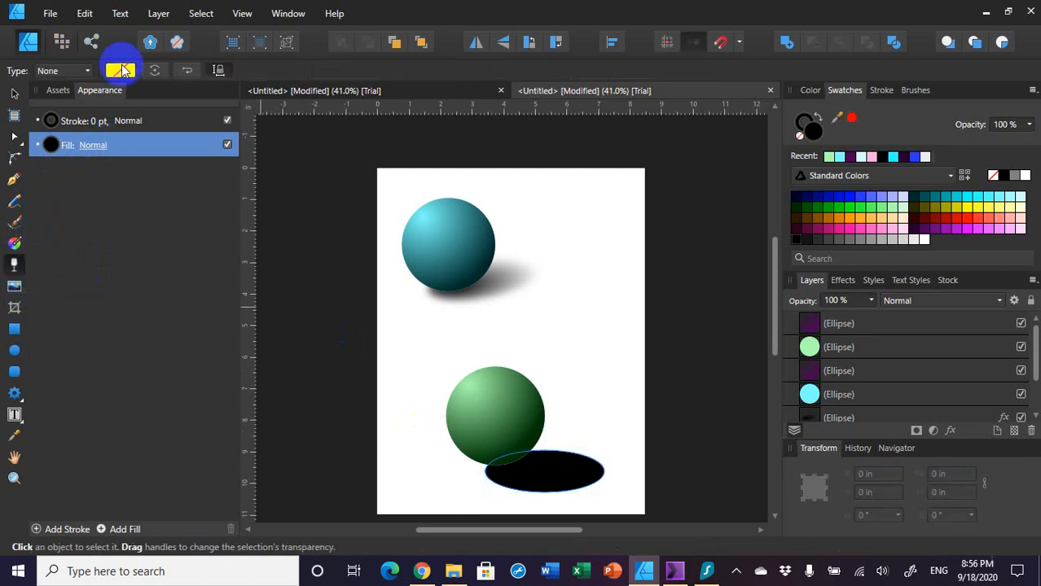
click(81, 72)
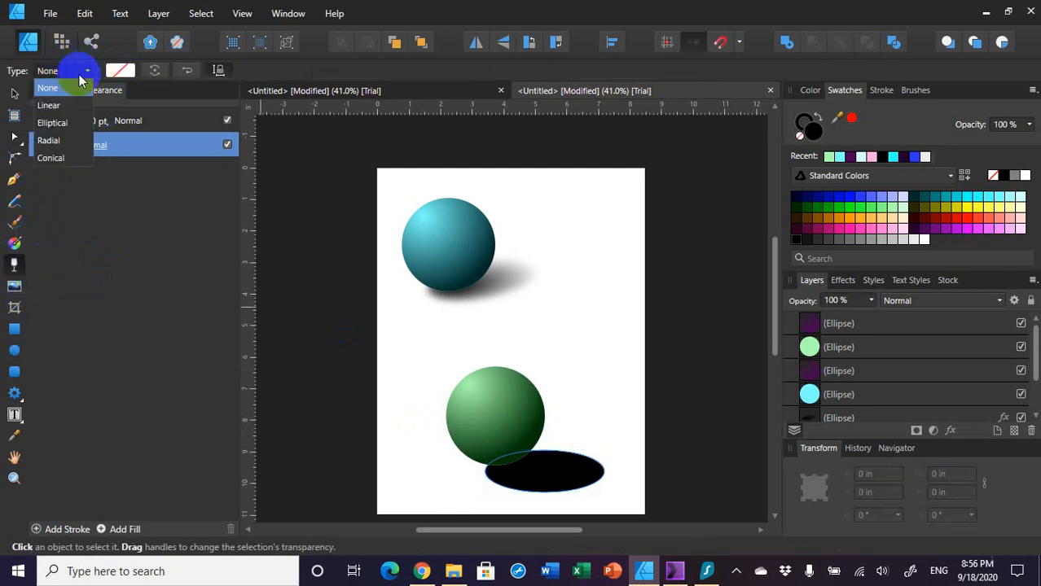
click(71, 122)
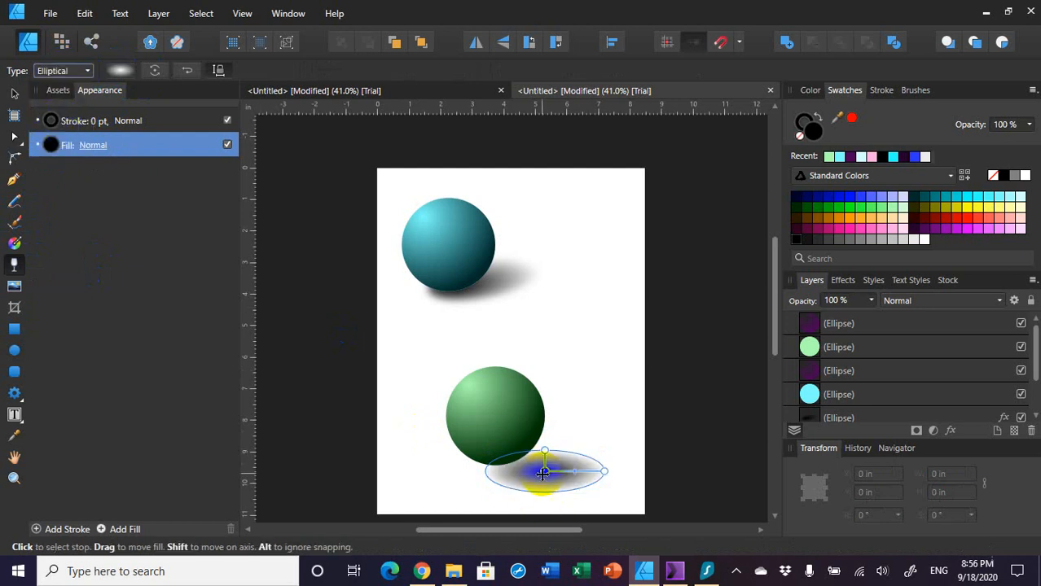
Step: Shift the shadow's transparency centre toward the sphere's base, stretch its fade to the ellipse's far right edge, and move the ellipse up-left under the sphere
drag(544, 471, 517, 479)
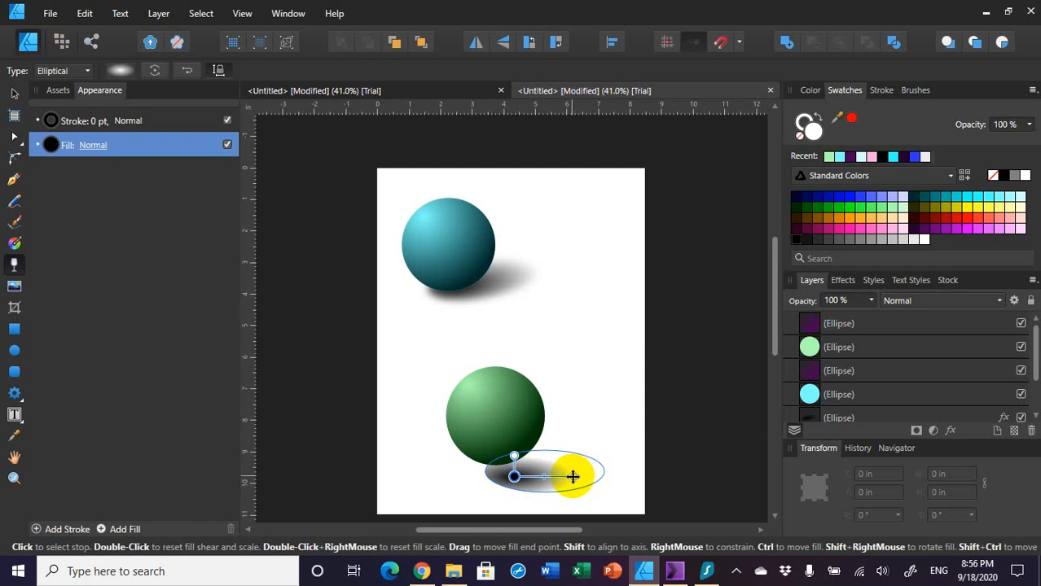
drag(576, 476, 600, 473)
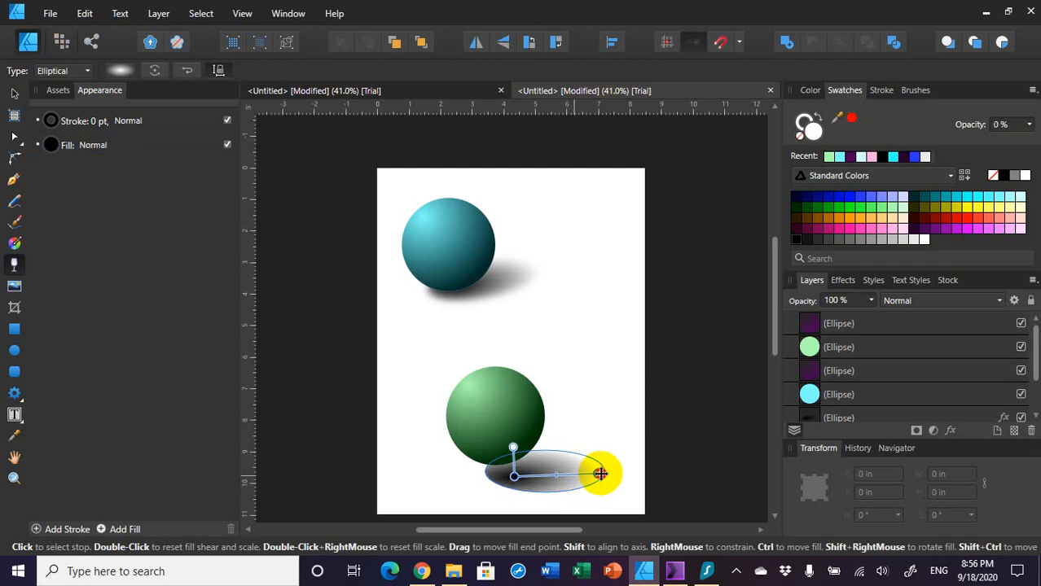
click(601, 475)
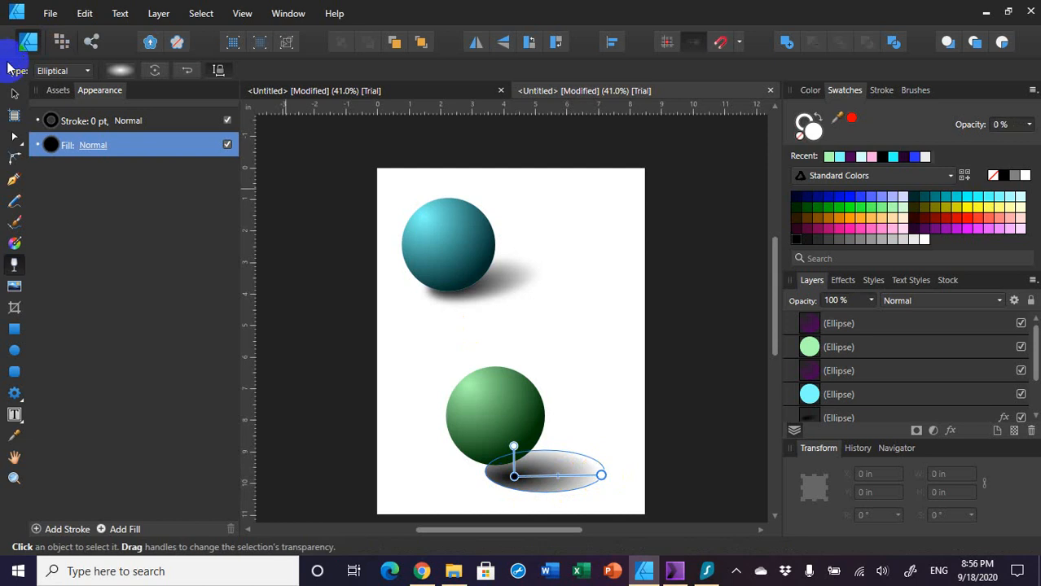
click(15, 95)
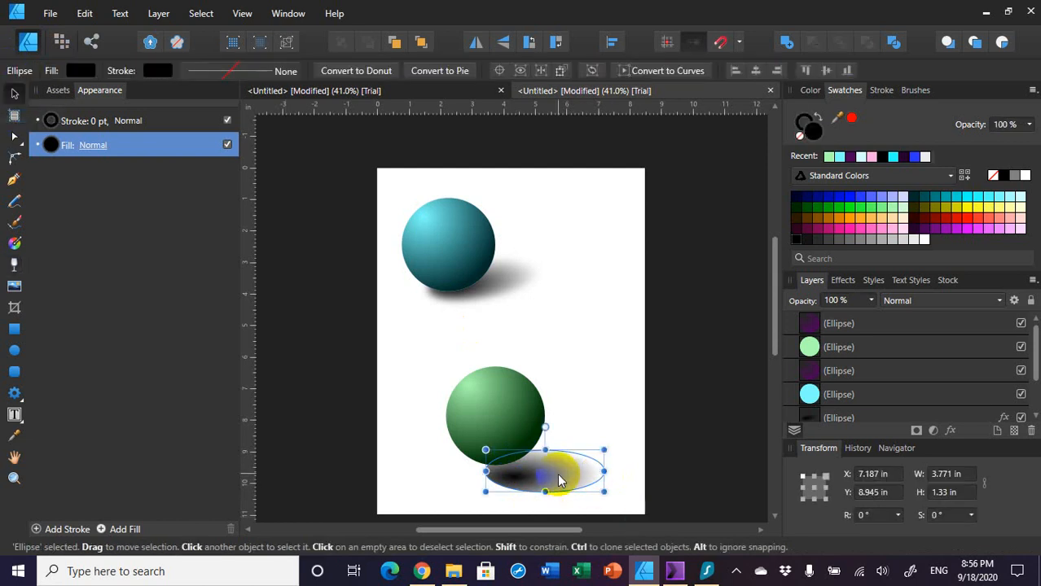
drag(555, 479, 537, 466)
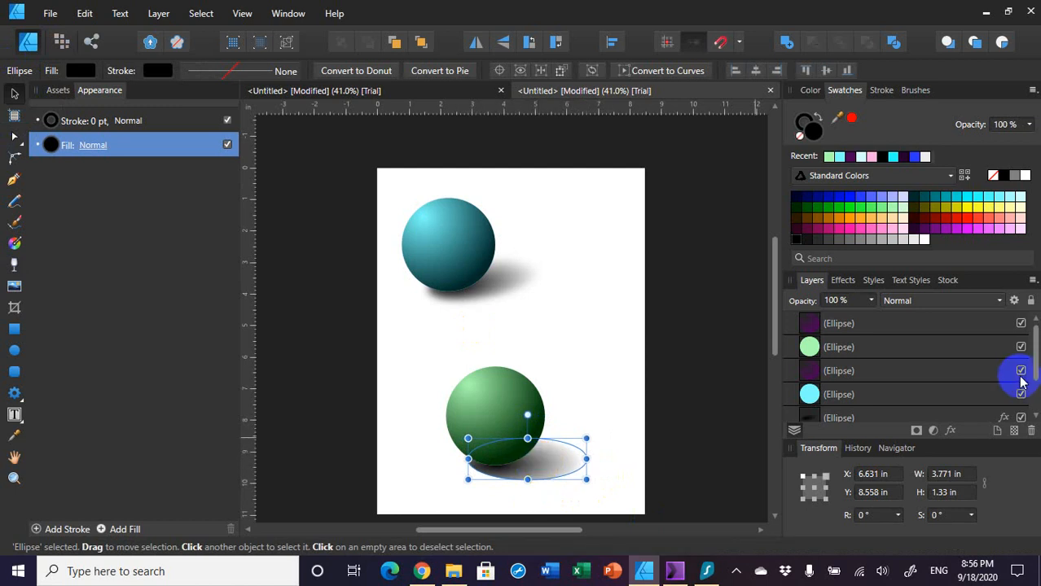
Step: Apply a Gaussian Blur with an 18 px radius to the shadow ellipse
click(848, 280)
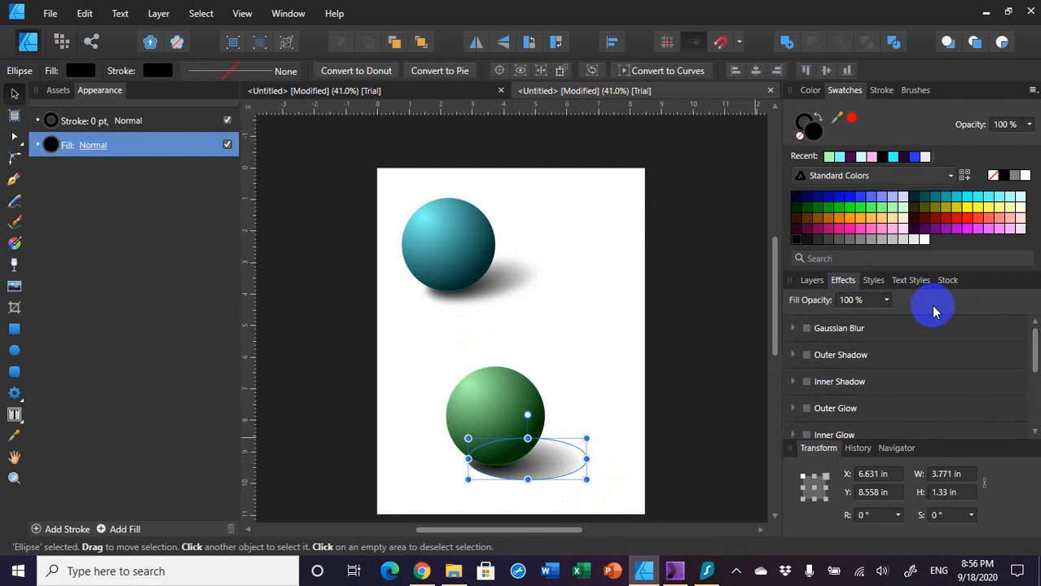
click(807, 330)
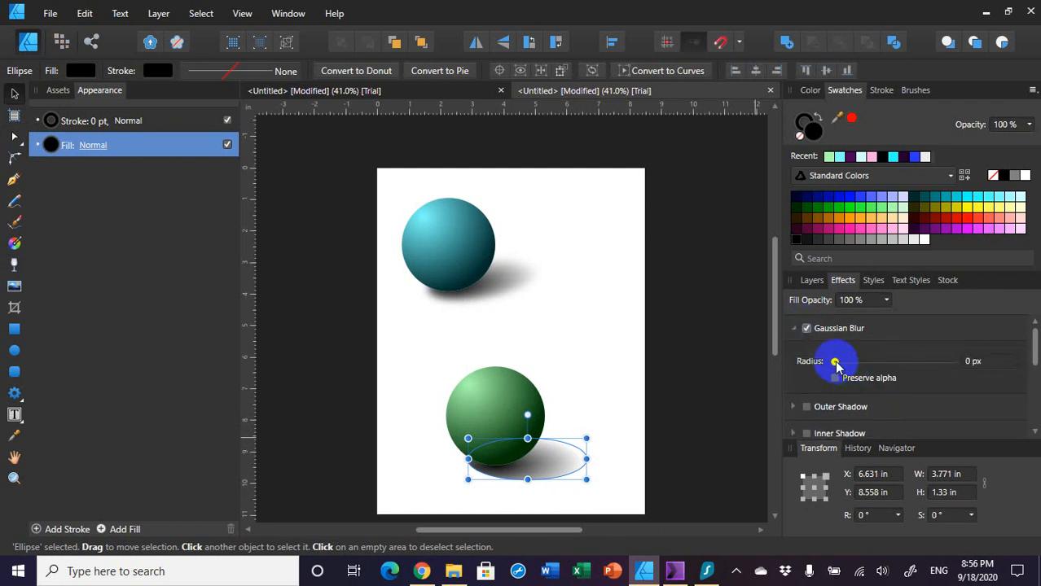
drag(835, 361, 895, 369)
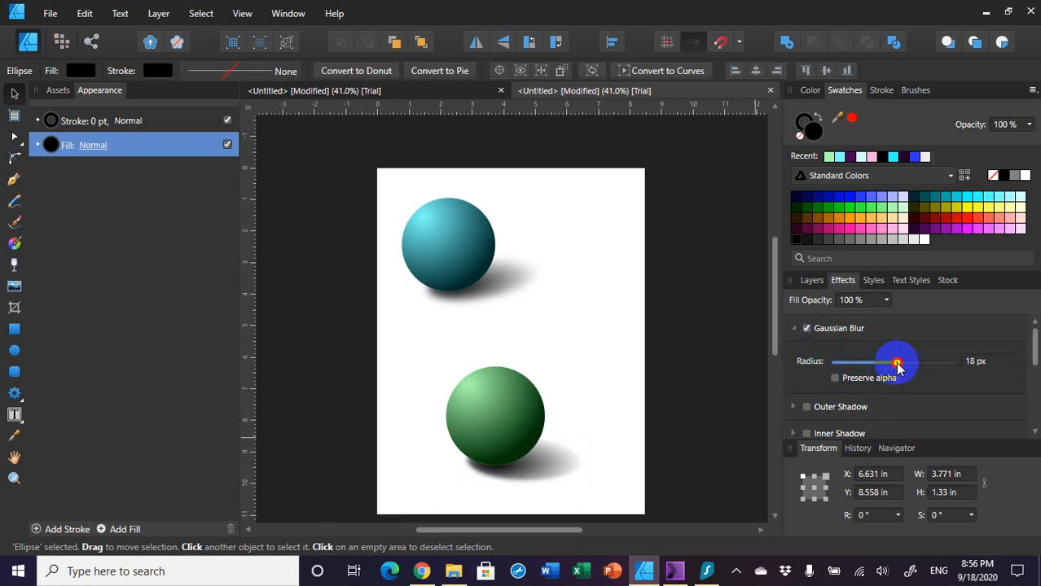
drag(896, 366, 897, 365)
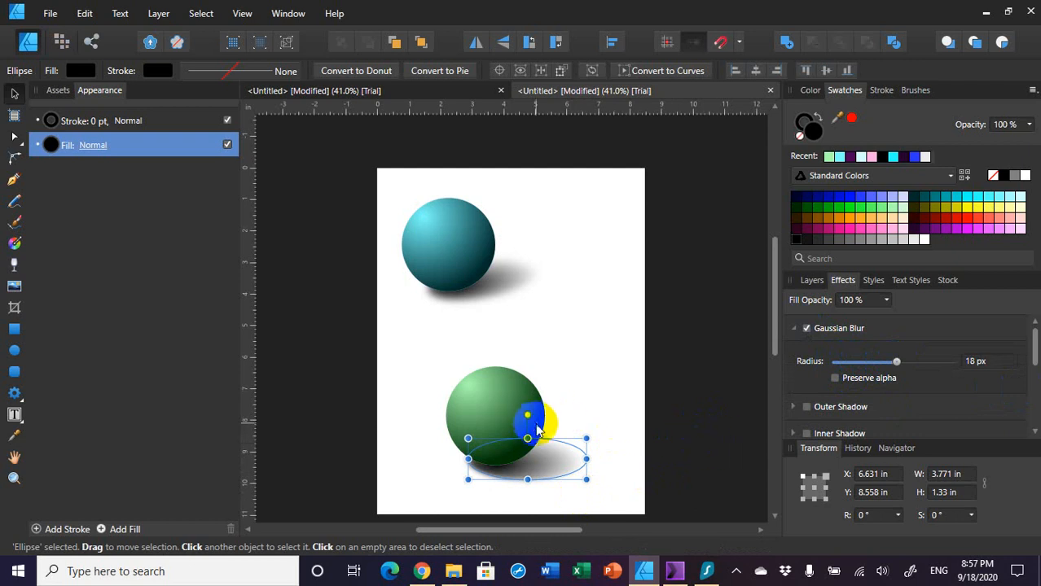
Step: Rotate the shadow ellipse about 9.7° so it tilts upward to the right, reposition it against the sphere's base, and deselect it
drag(525, 413, 518, 418)
click(595, 400)
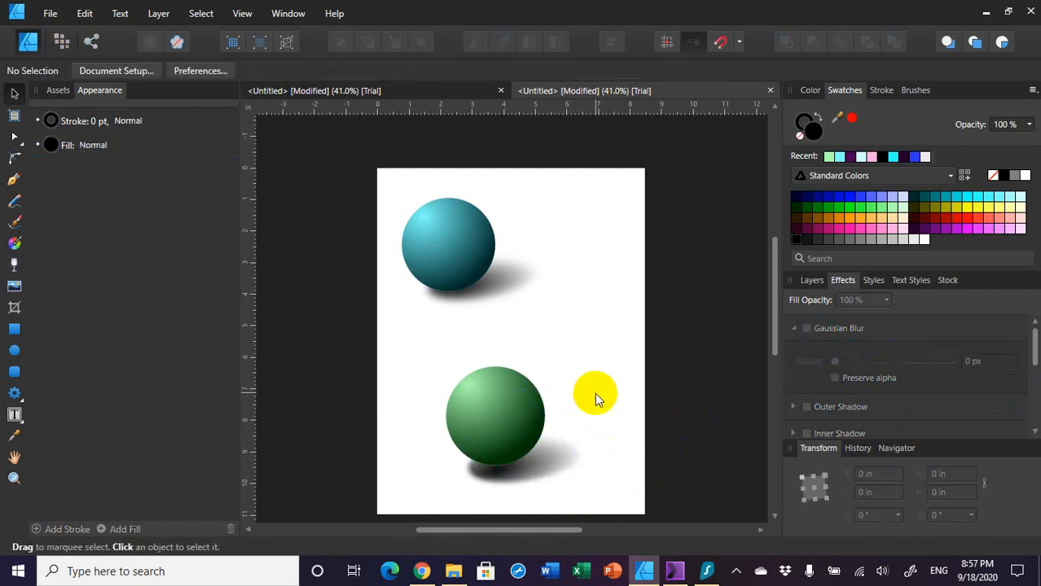
drag(539, 473, 545, 470)
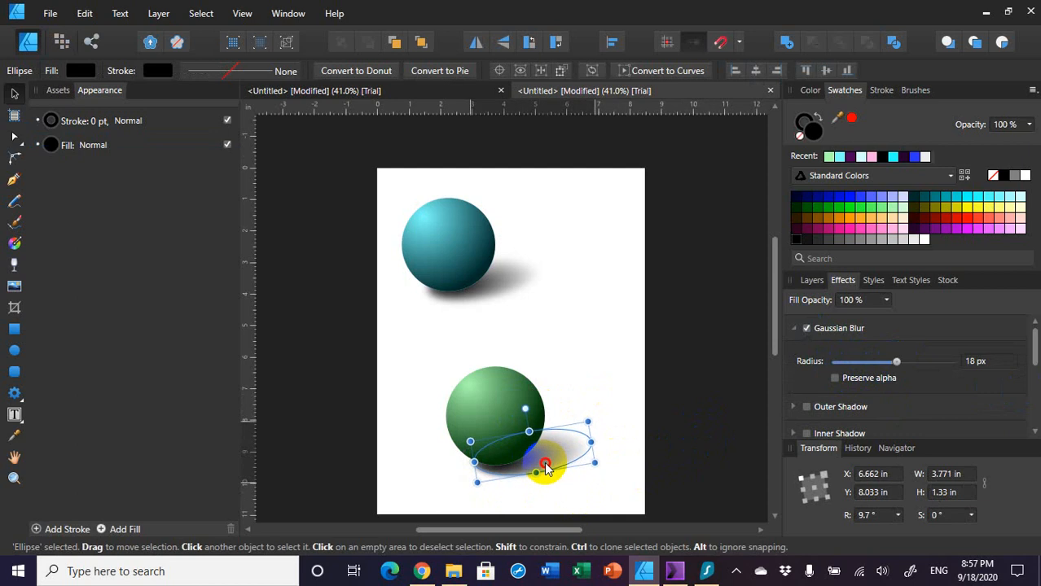
click(601, 491)
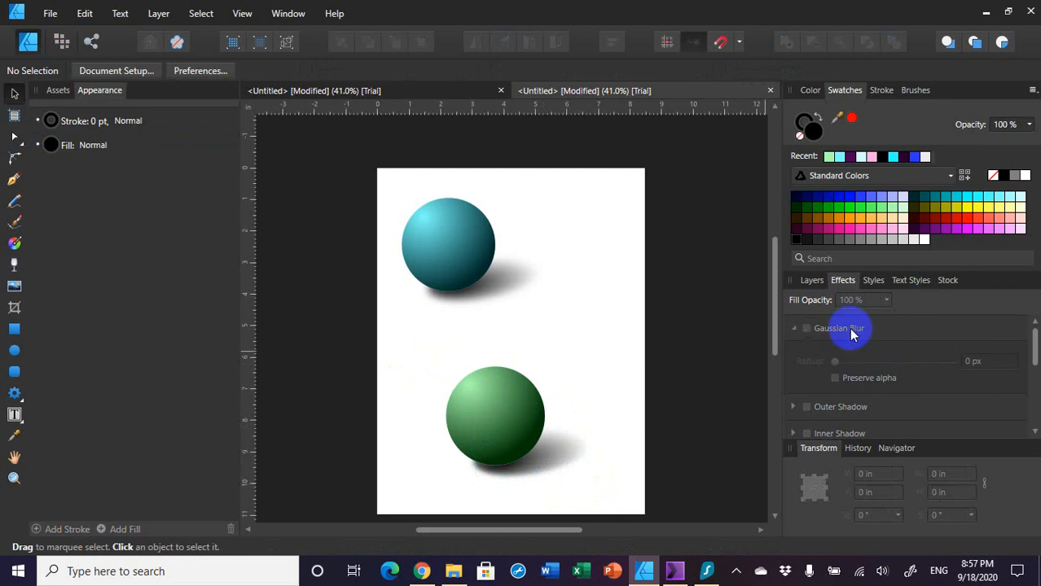
Step: Try peach, pink, salmon, pale yellow and pale cyan fills on the sphere's green base circle, ending with white
click(814, 282)
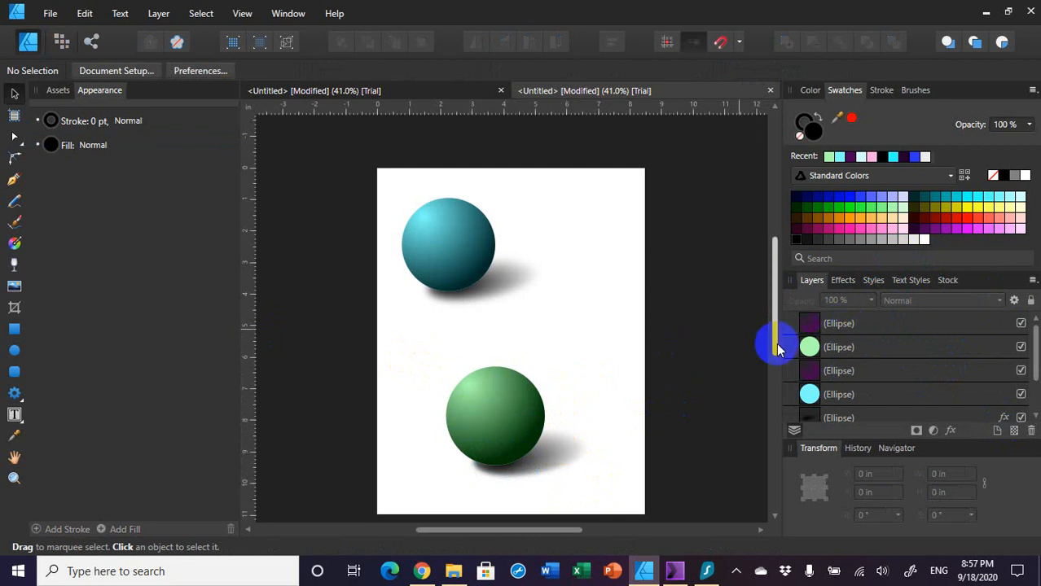
click(808, 348)
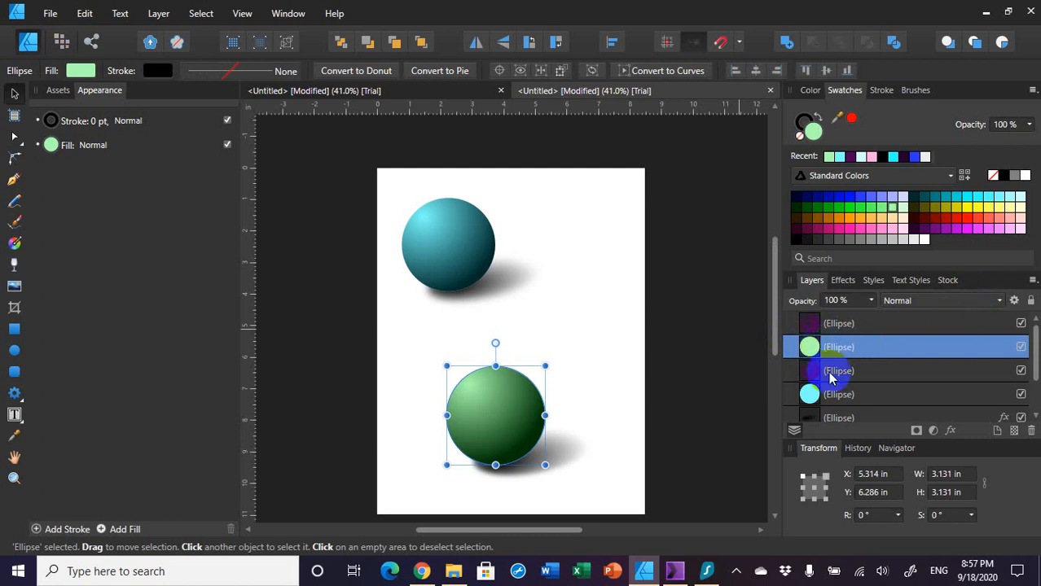
click(896, 221)
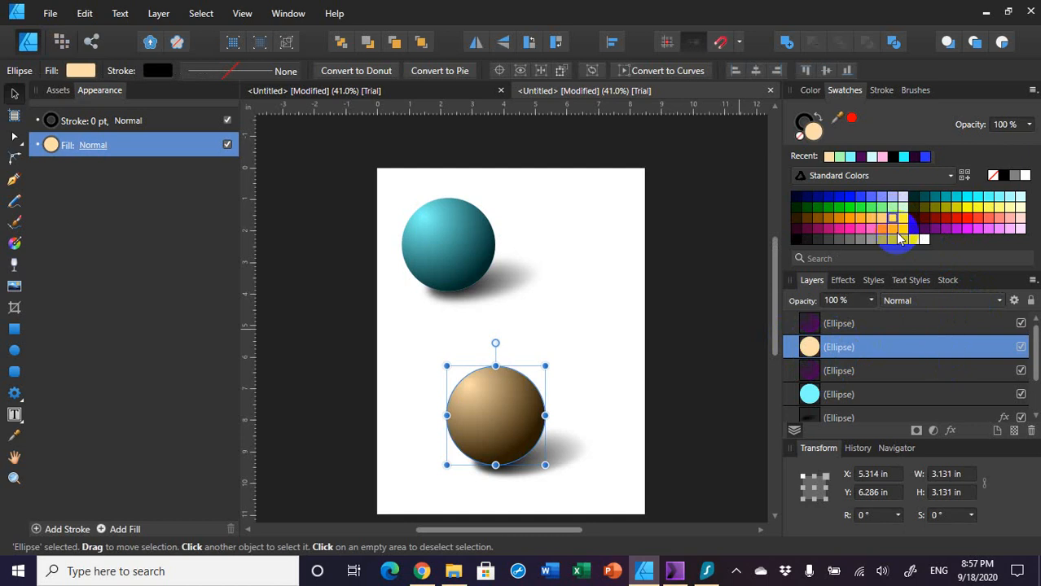
click(893, 230)
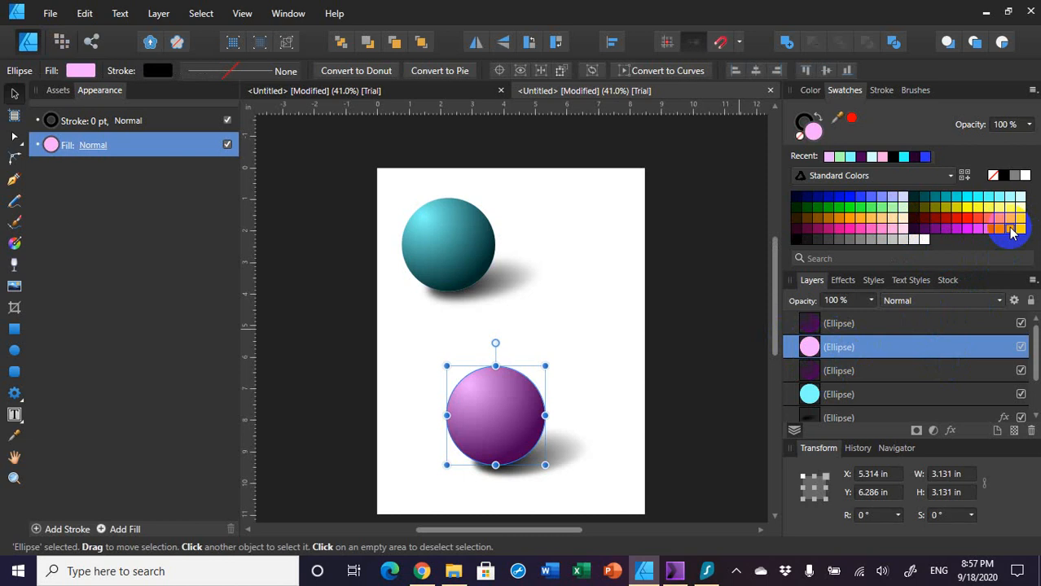
click(1011, 219)
click(1013, 210)
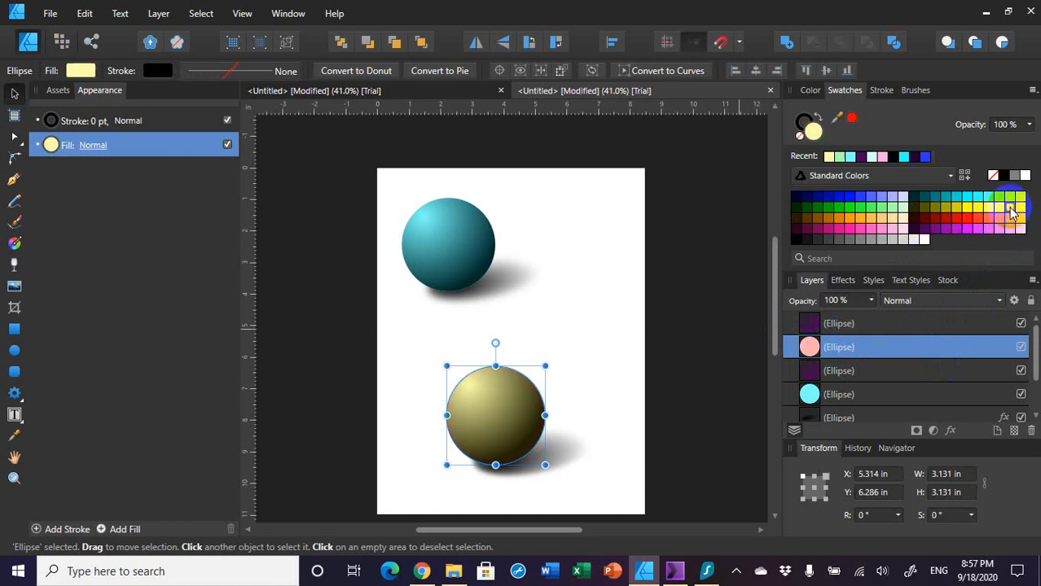
click(1011, 196)
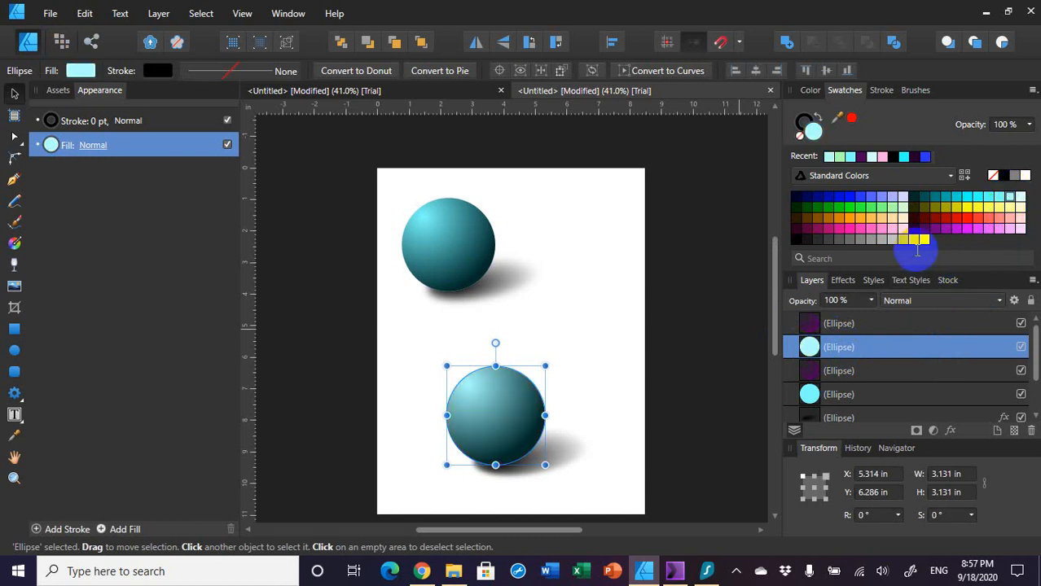
click(927, 238)
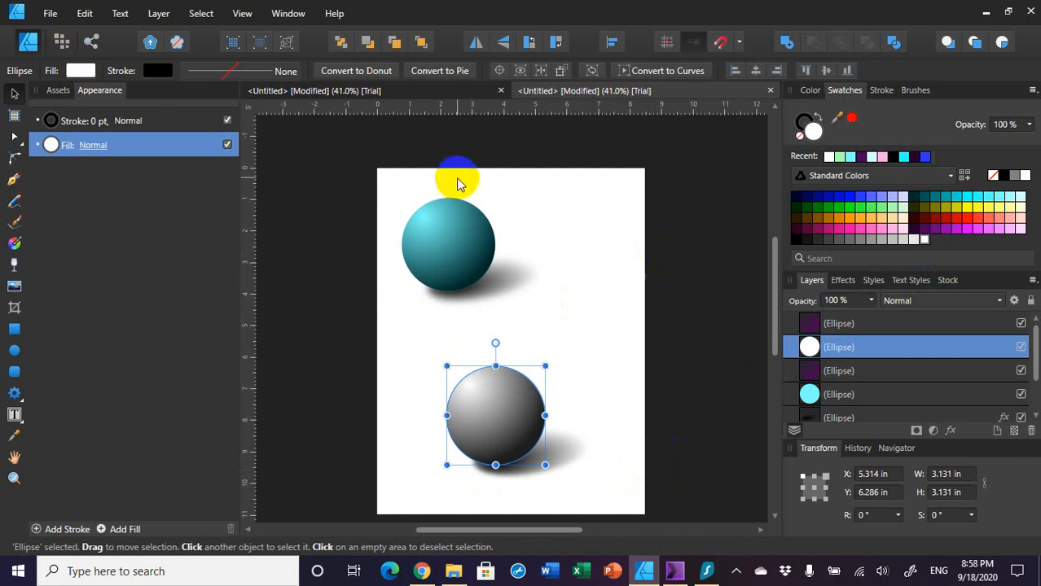
Step: Switch to Xara Designer Pro X, draw a circle about 210 px across below and right of the teal sphere, and fill it light green
click(675, 575)
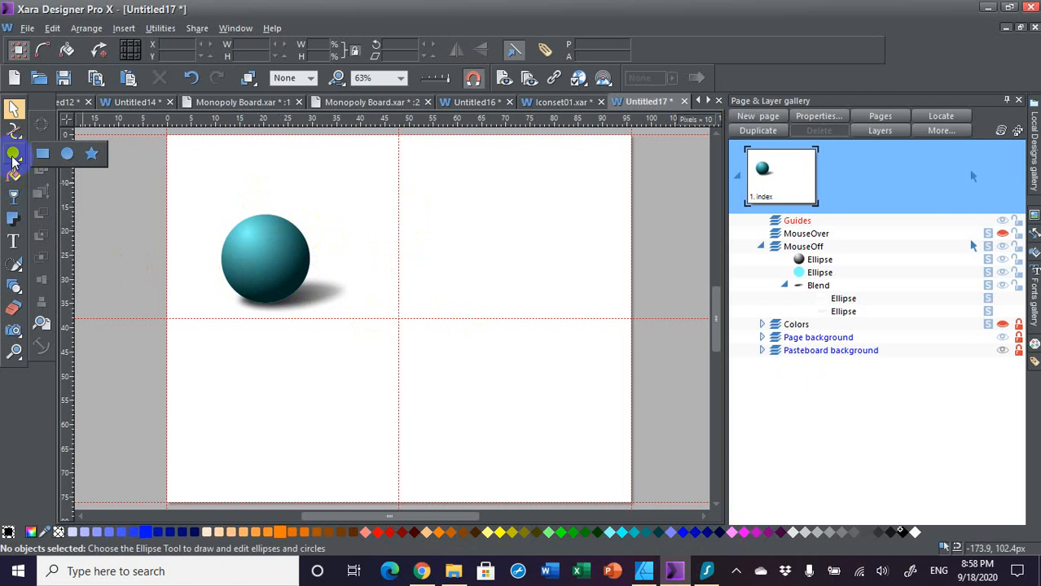
click(14, 153)
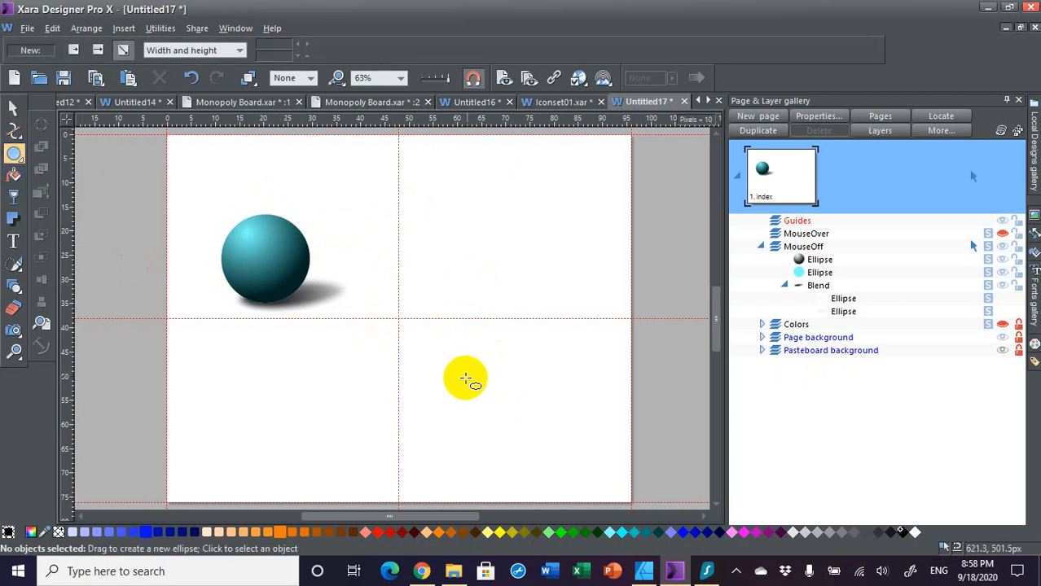
drag(455, 356, 518, 419)
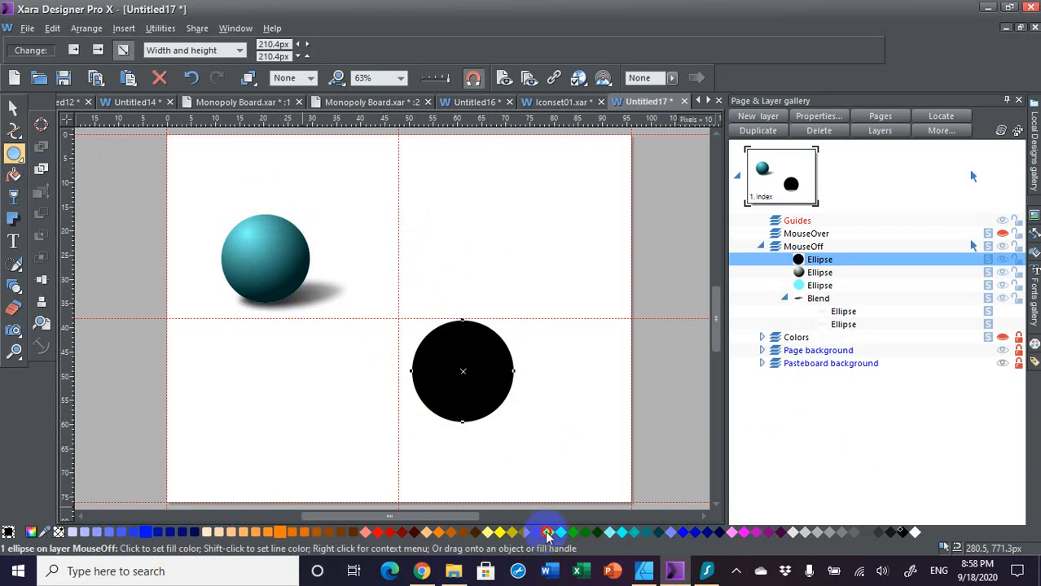
click(547, 534)
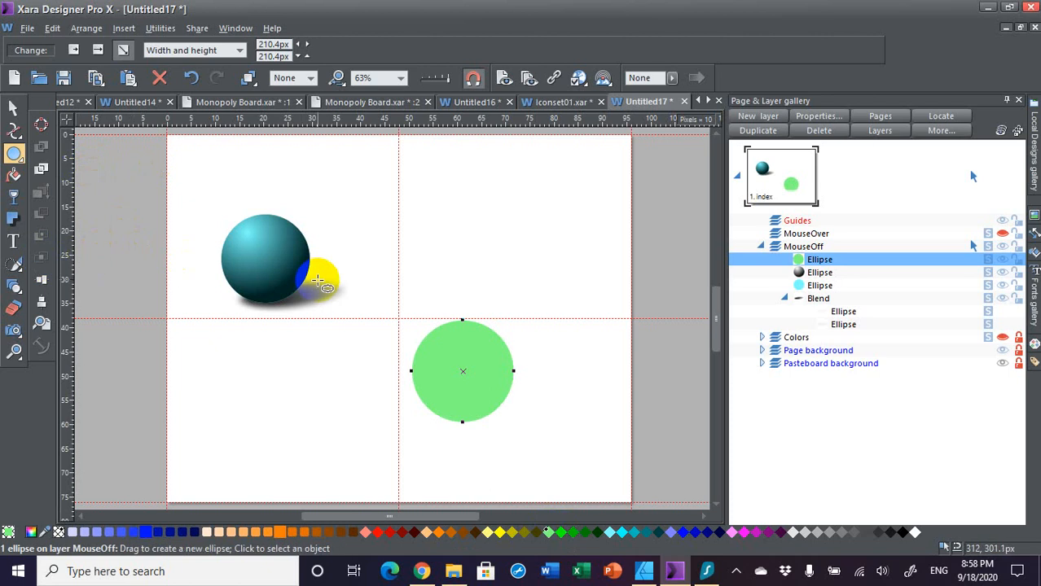
Step: Clone the green circle in place and fill the copy dark purple
key(ctrl+k)
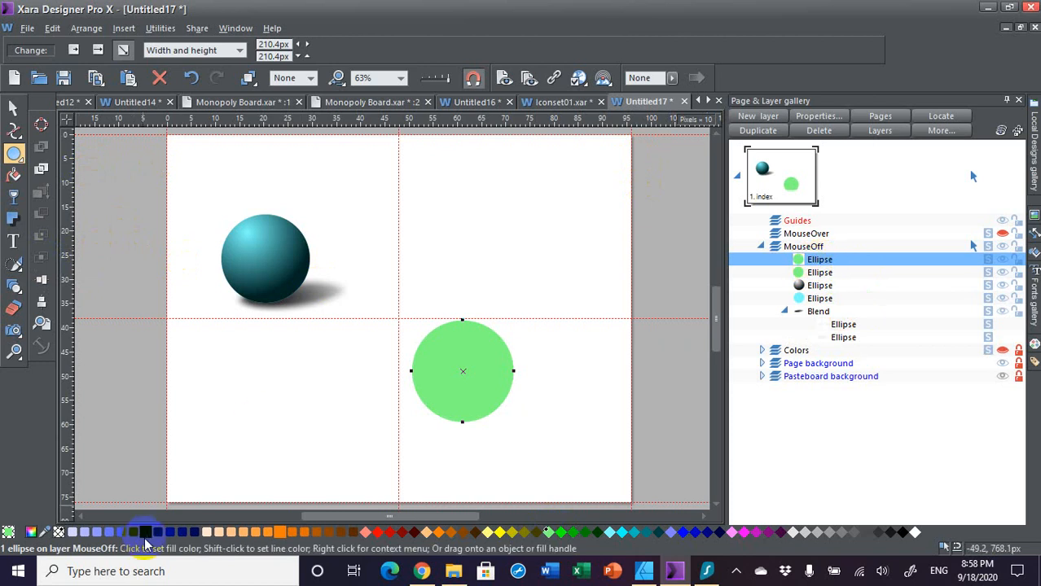
click(784, 537)
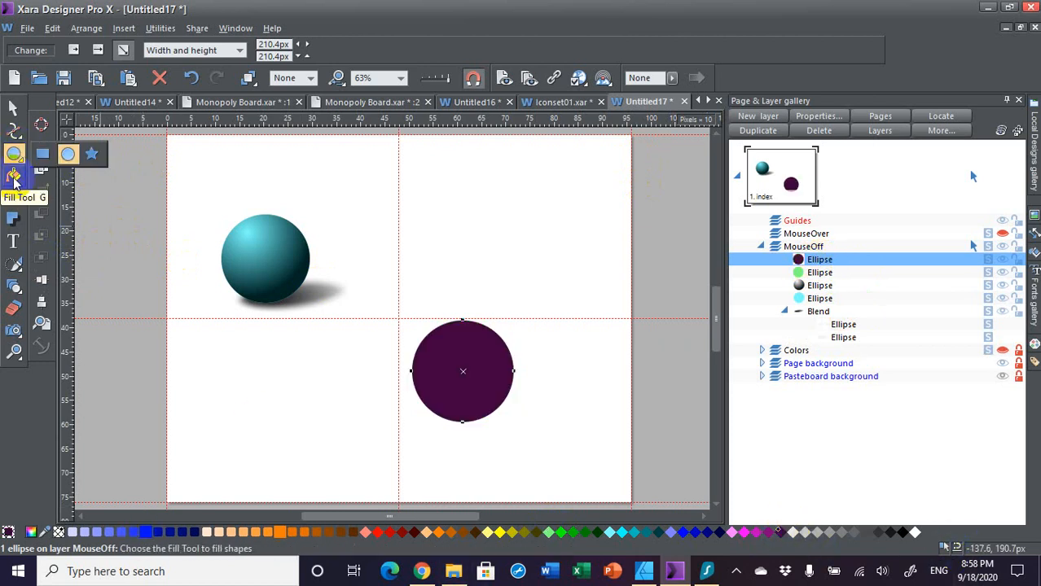
Step: Apply a circular transparency to the purple circle and stretch it from the circle's upper-left area to near its lower-right edge
click(14, 197)
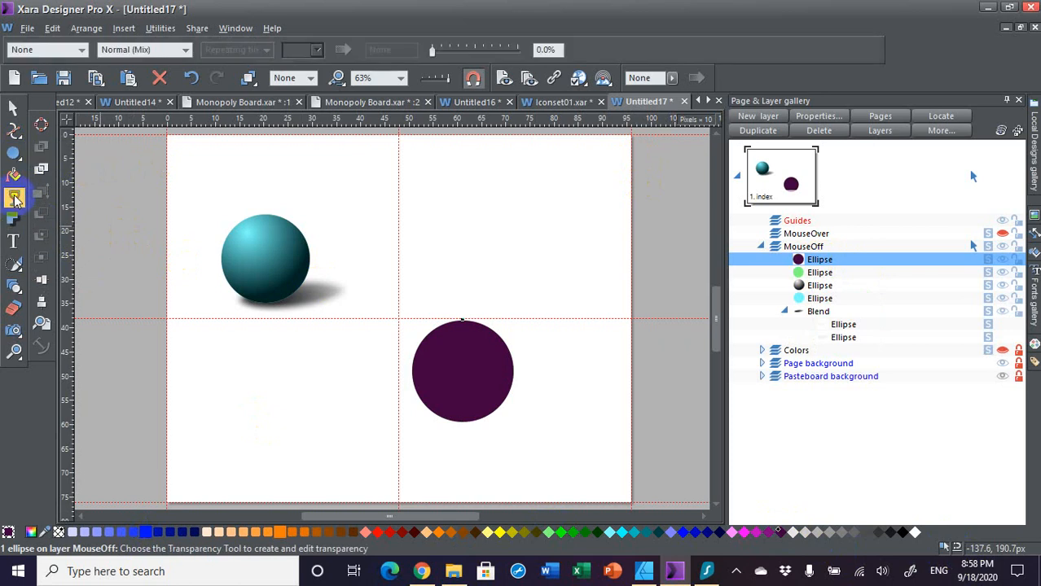
click(83, 50)
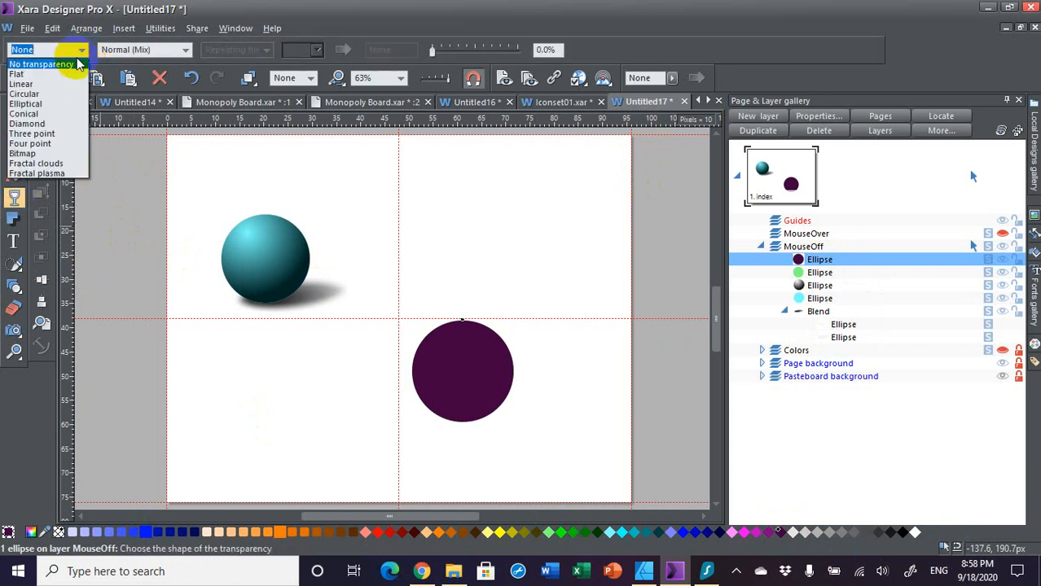
click(41, 95)
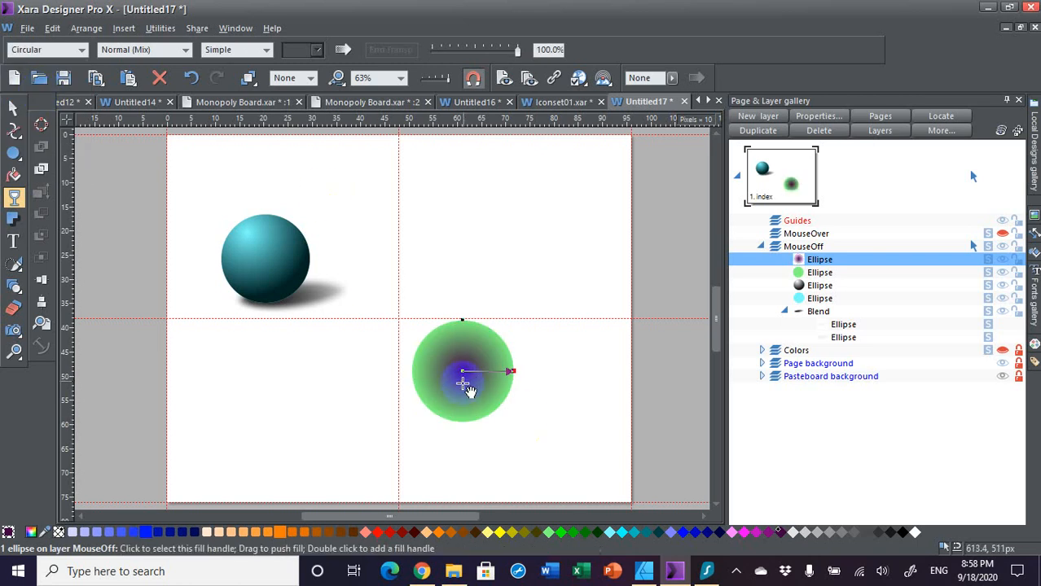
drag(470, 373, 489, 395)
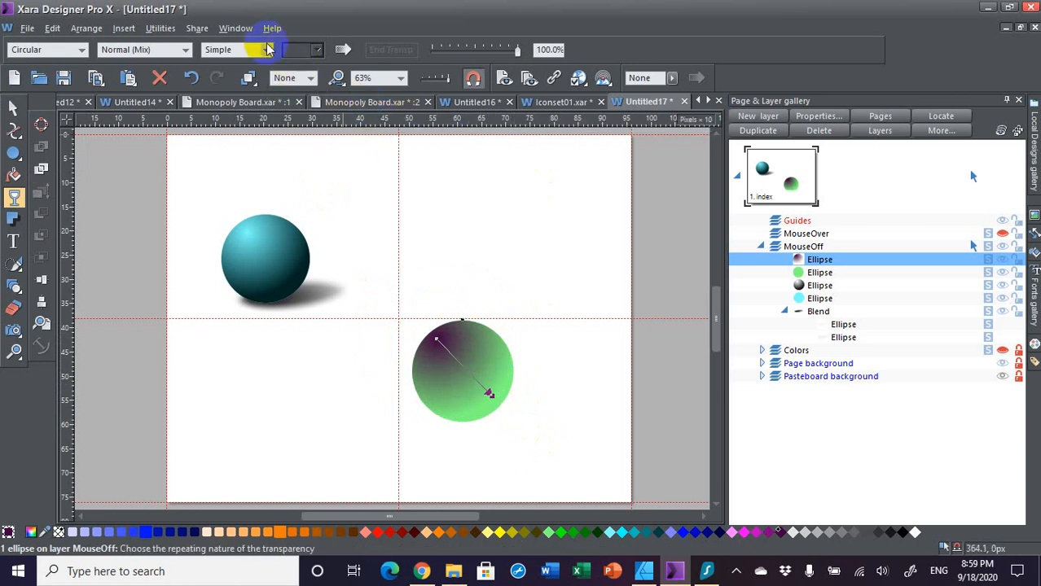
Step: Reverse the purple circle's transparency with 0% at the end and 100% at the start, and set its blend mode to Luminosity
click(268, 50)
click(268, 49)
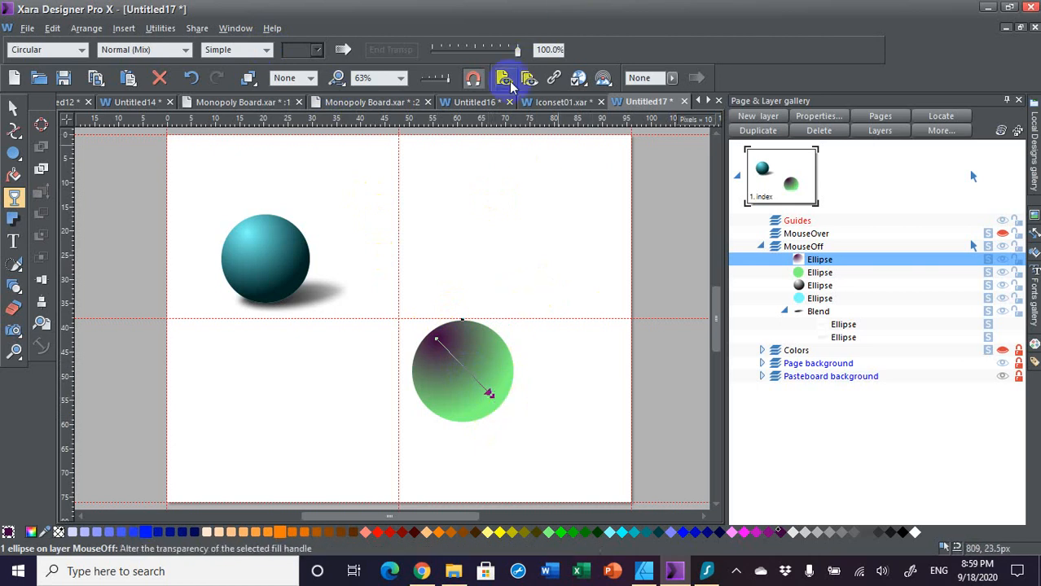
drag(516, 51, 431, 50)
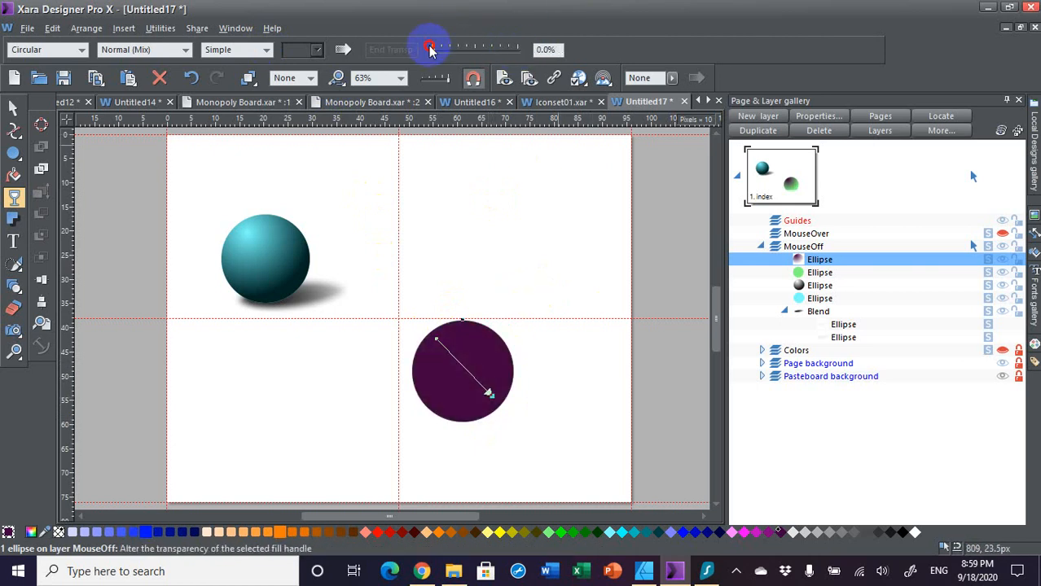
drag(453, 351, 447, 346)
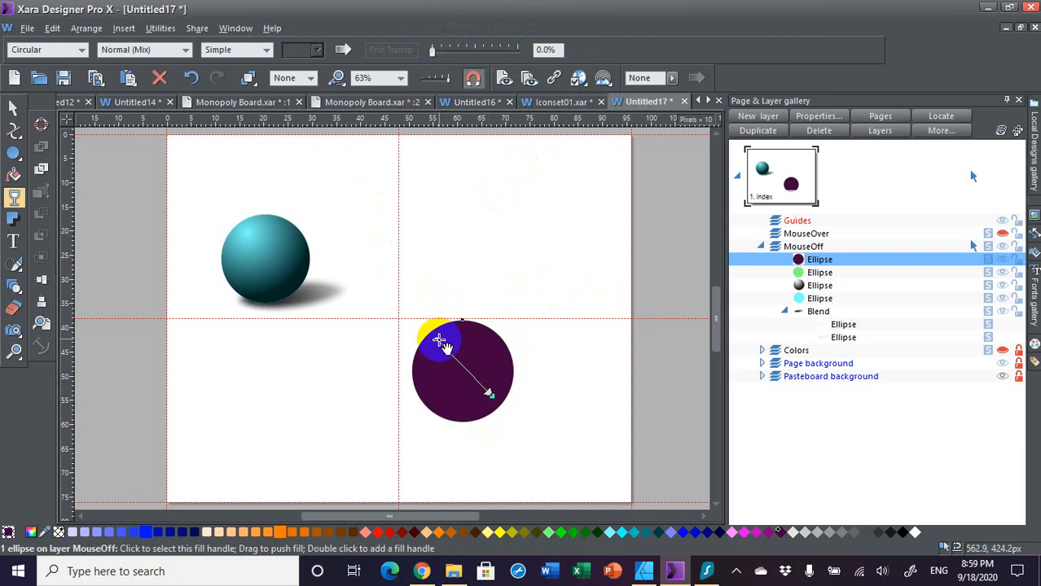
drag(432, 50, 516, 50)
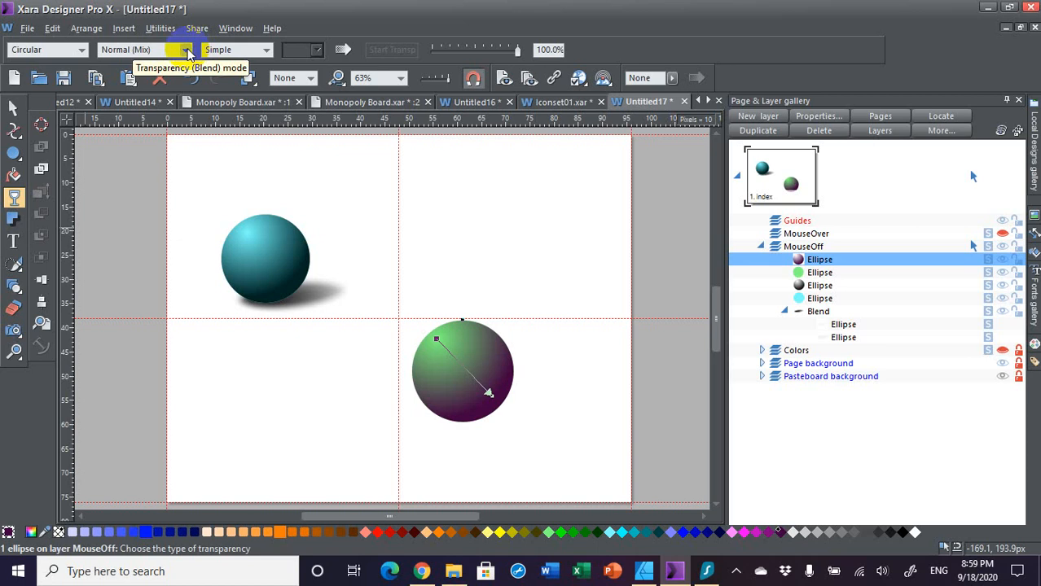
click(188, 51)
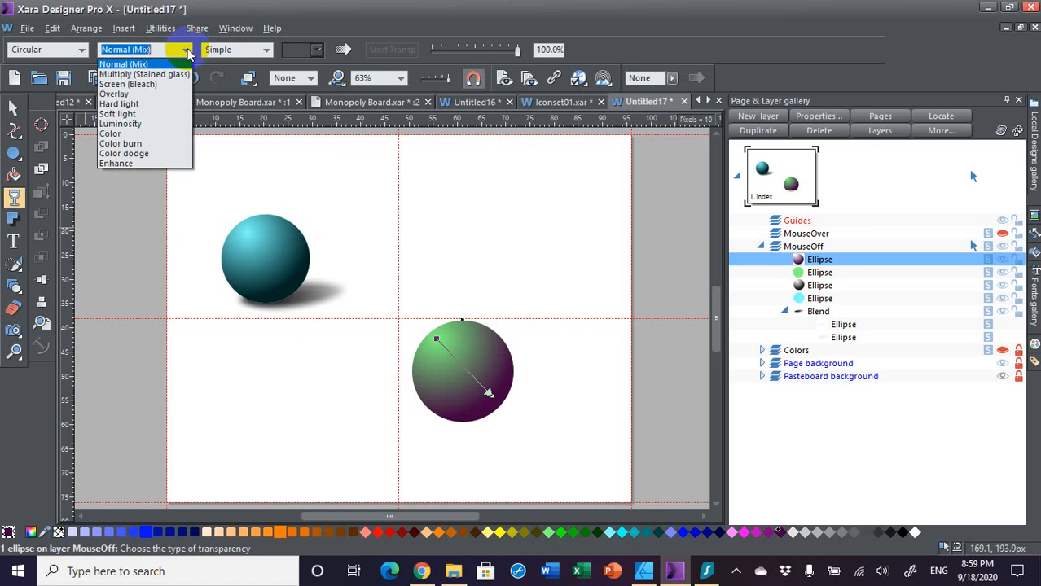
click(150, 132)
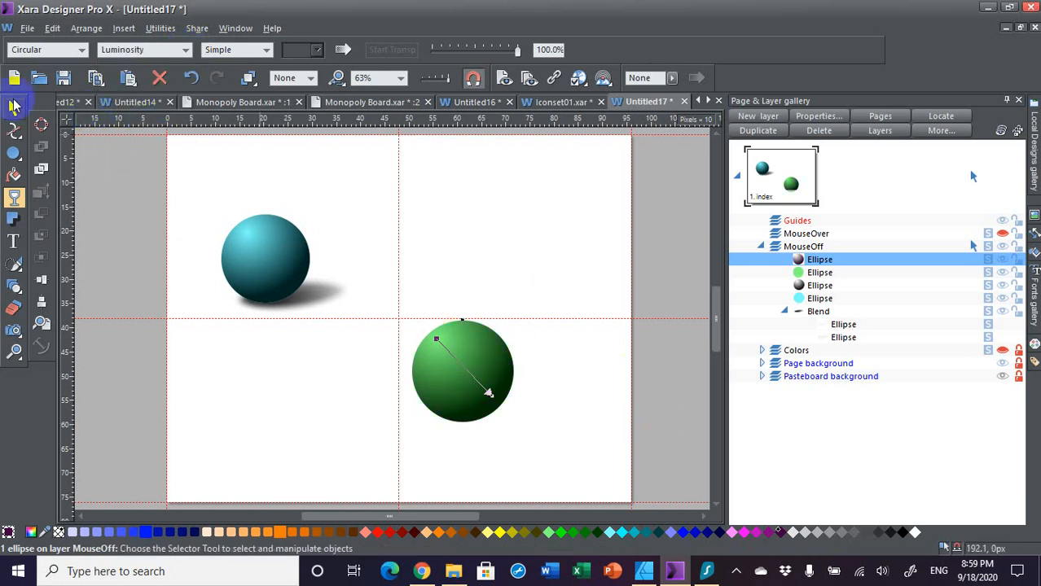
click(12, 108)
click(542, 227)
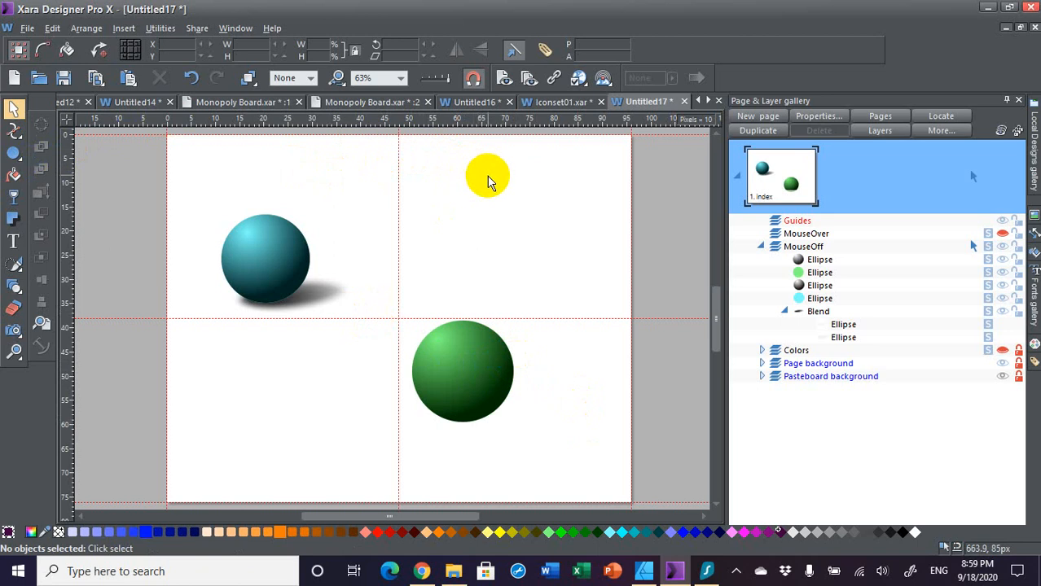
click(15, 157)
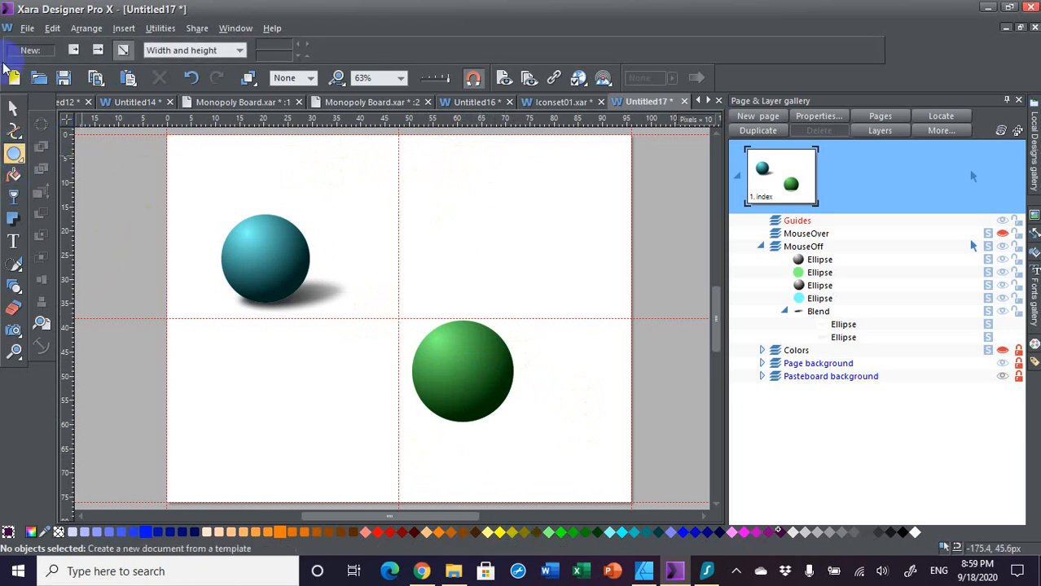
click(13, 107)
Step: Try a floor shadow on the light green circle, tilt it flatter toward the ground, and remove it again
click(487, 386)
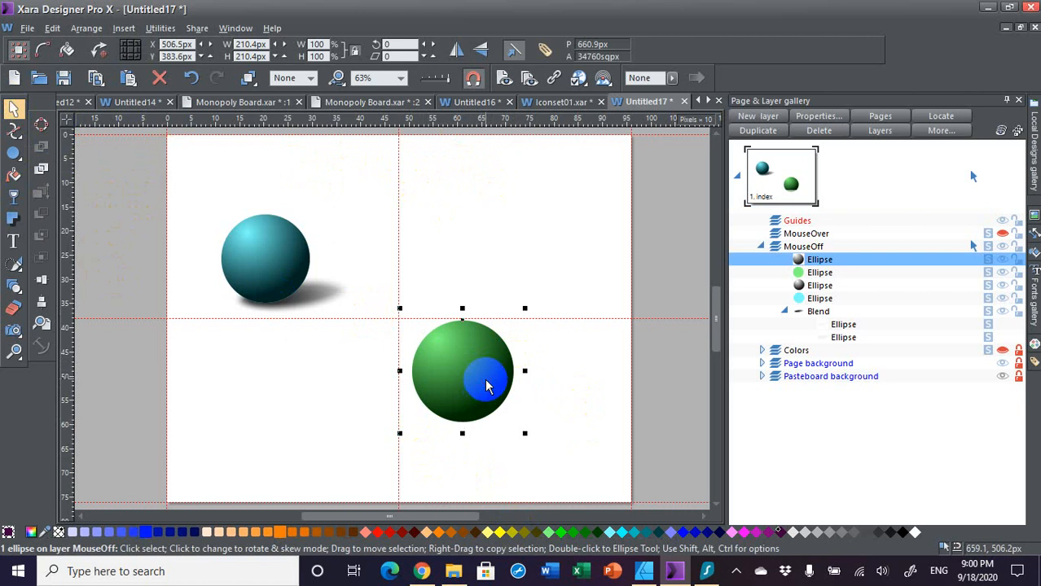
click(821, 272)
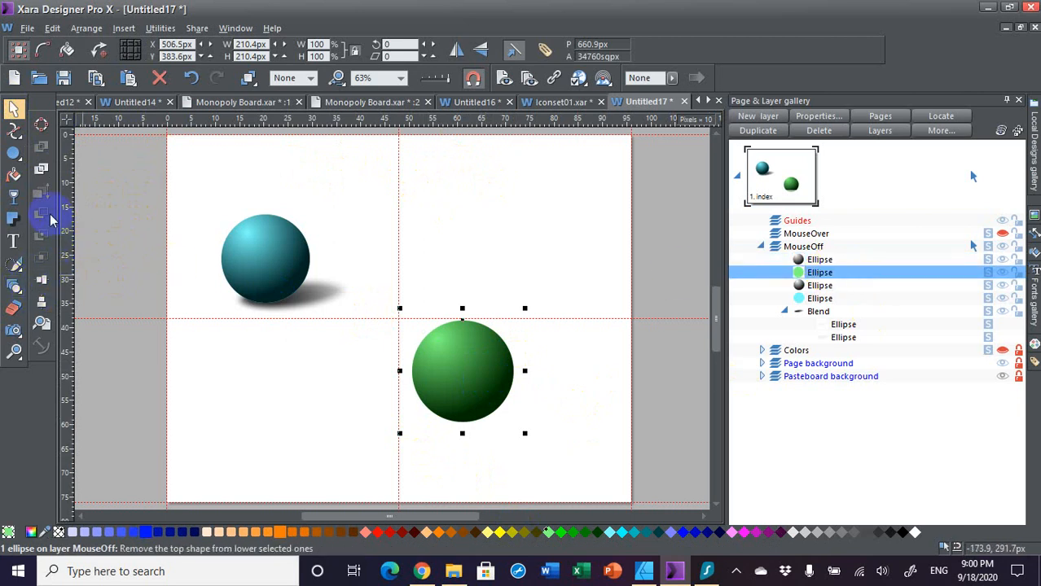
click(12, 222)
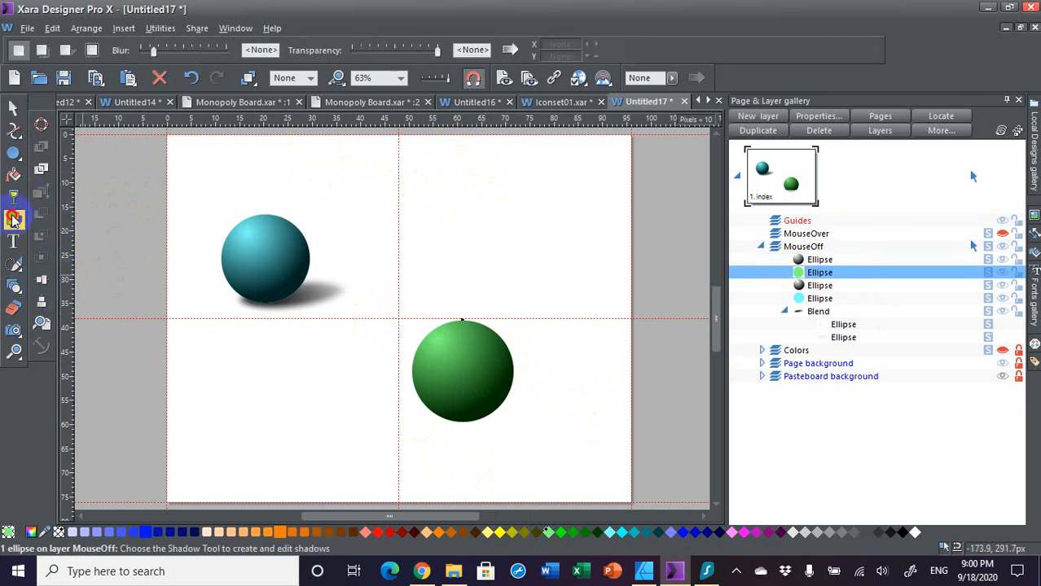
click(65, 51)
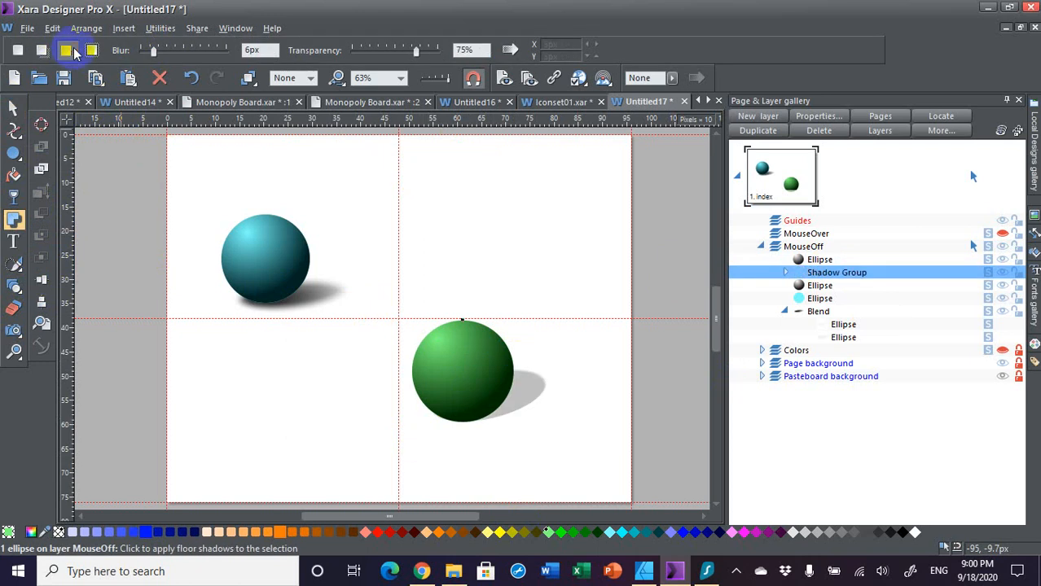
drag(529, 383, 532, 408)
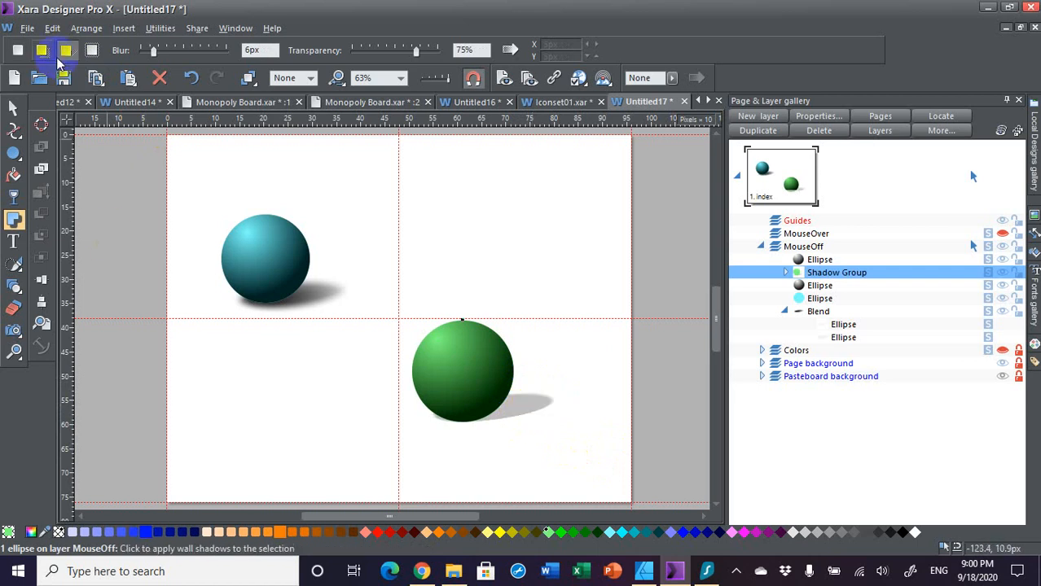
click(17, 50)
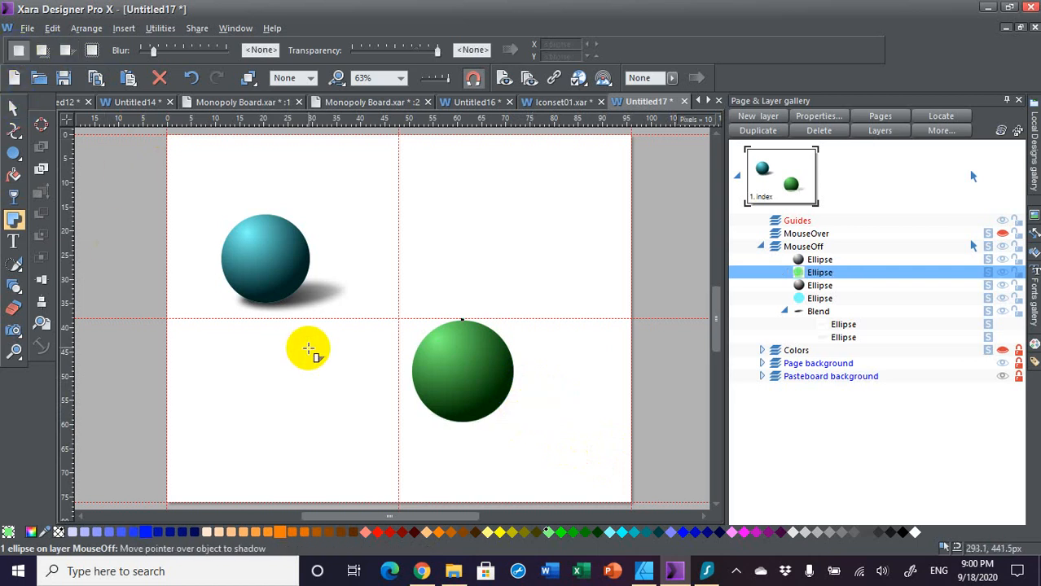
Step: Draw a flat ellipse about 264 by 69 px below and right of the green sphere and fill it black
click(13, 157)
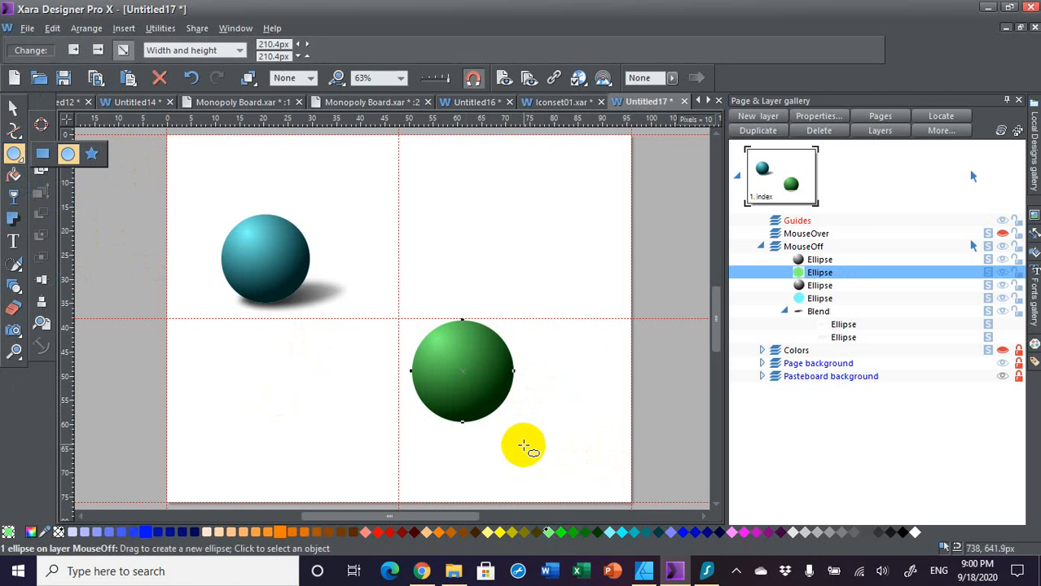
drag(489, 451, 619, 485)
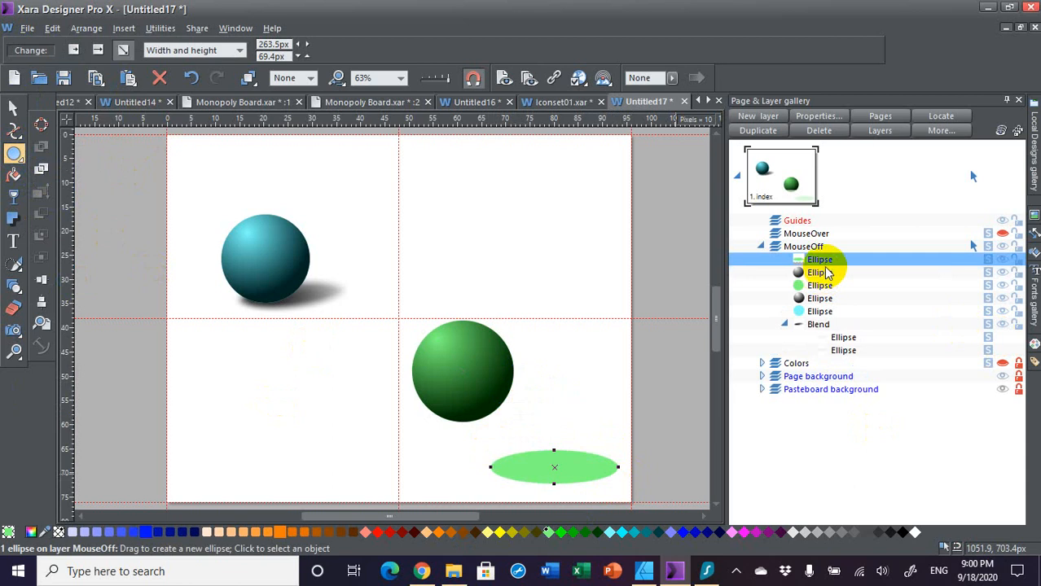
click(900, 533)
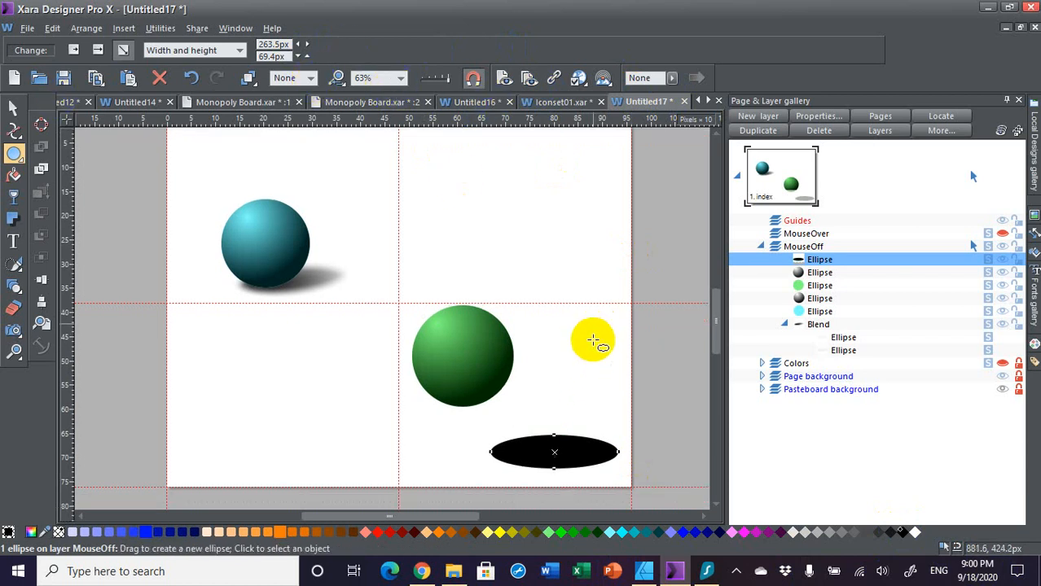
Step: Clone the black ellipse and place the copy just above the original's left end, shrunk to about 62 by 16 px
scroll(593, 341, down, 2)
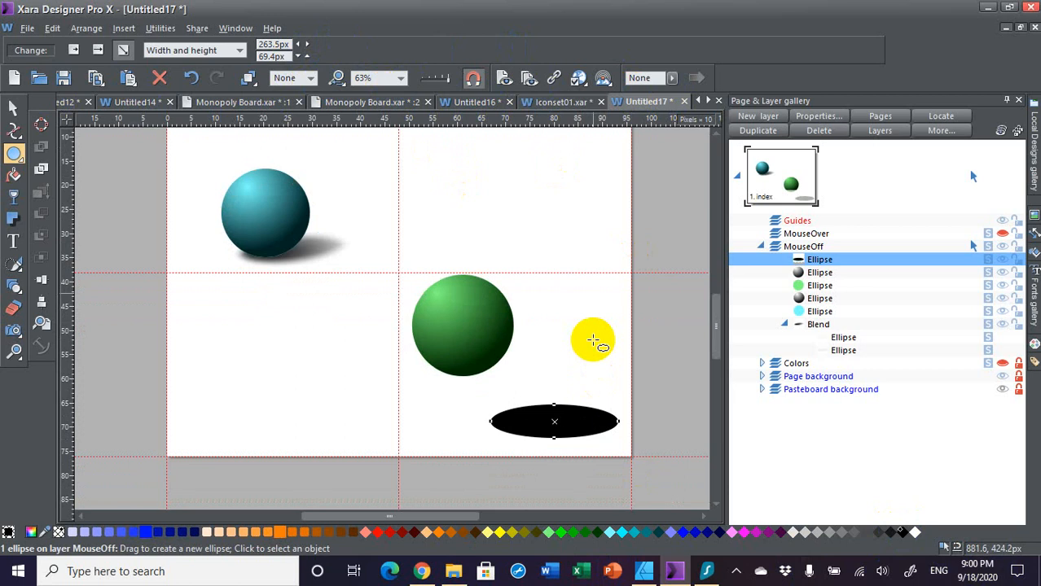
key(ctrl+k)
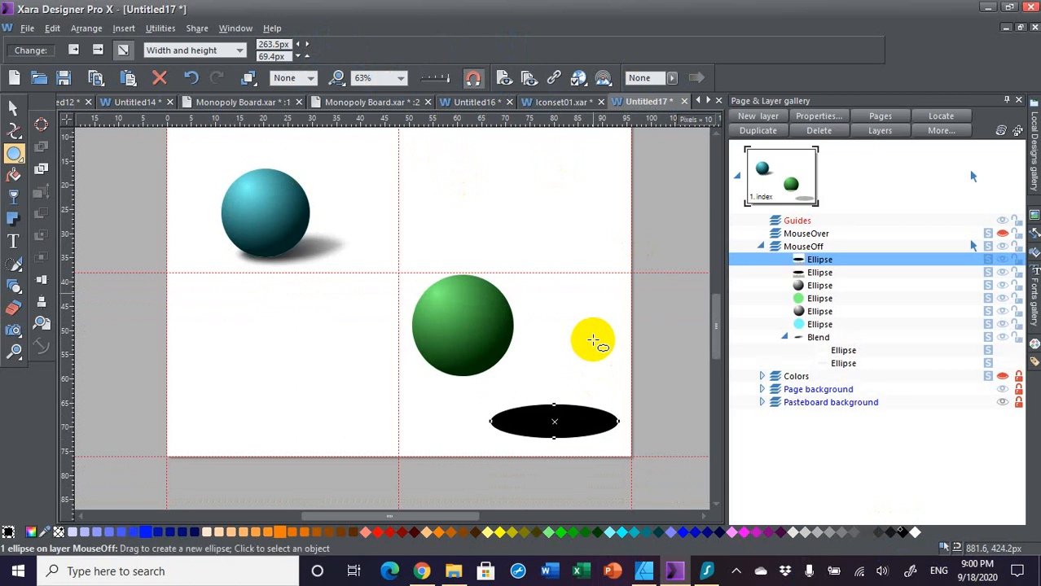
key(Up)
key(Up)
key(Up)
key(Up)
key(Up)
key(Up)
key(Up)
key(Up)
key(Up)
key(Up)
key(Up)
key(Up)
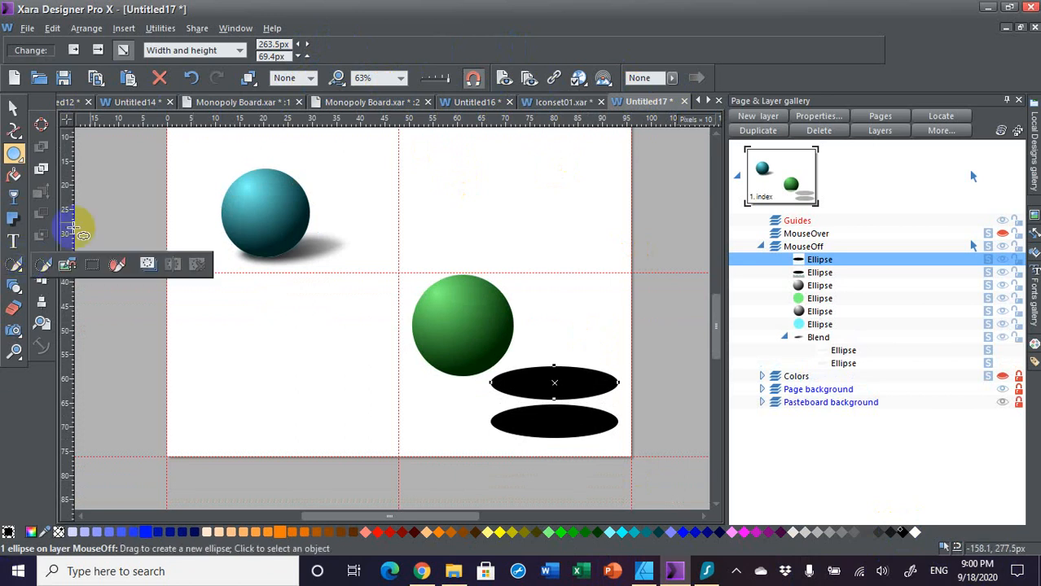
click(13, 107)
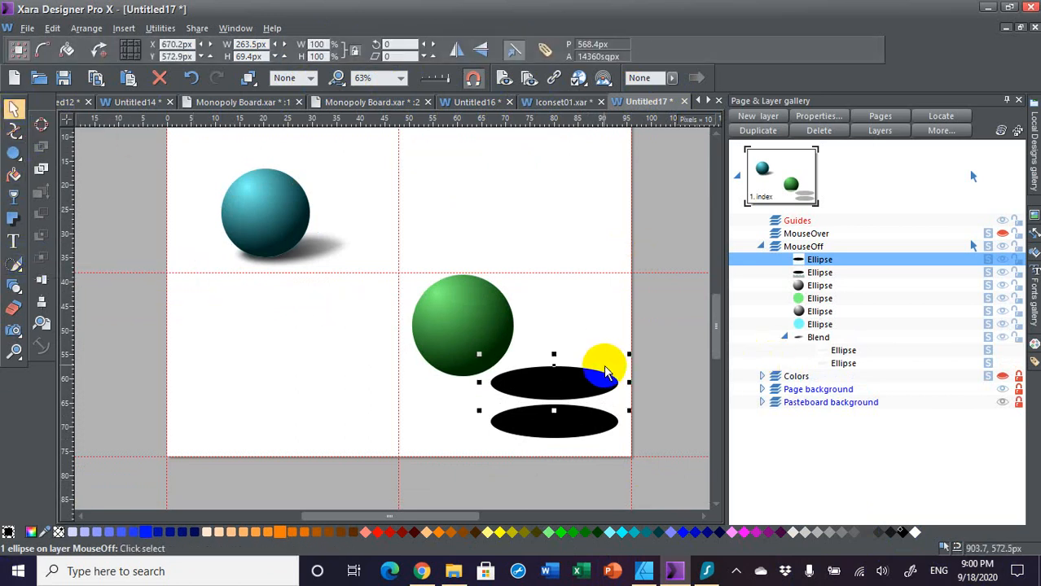
drag(627, 352, 531, 383)
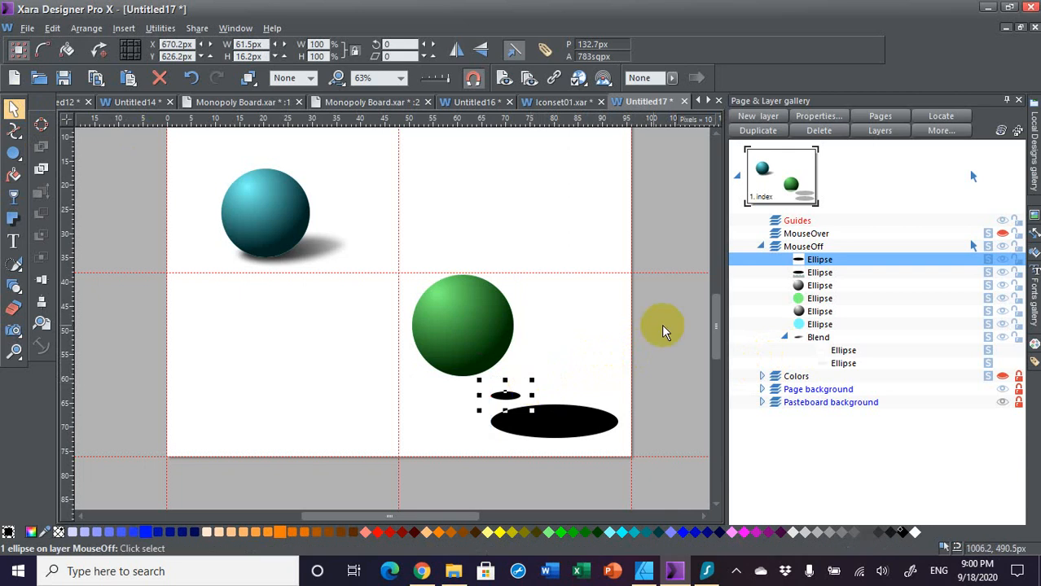
Step: Apply a flat transparency of 97% to the large black ellipse
click(601, 422)
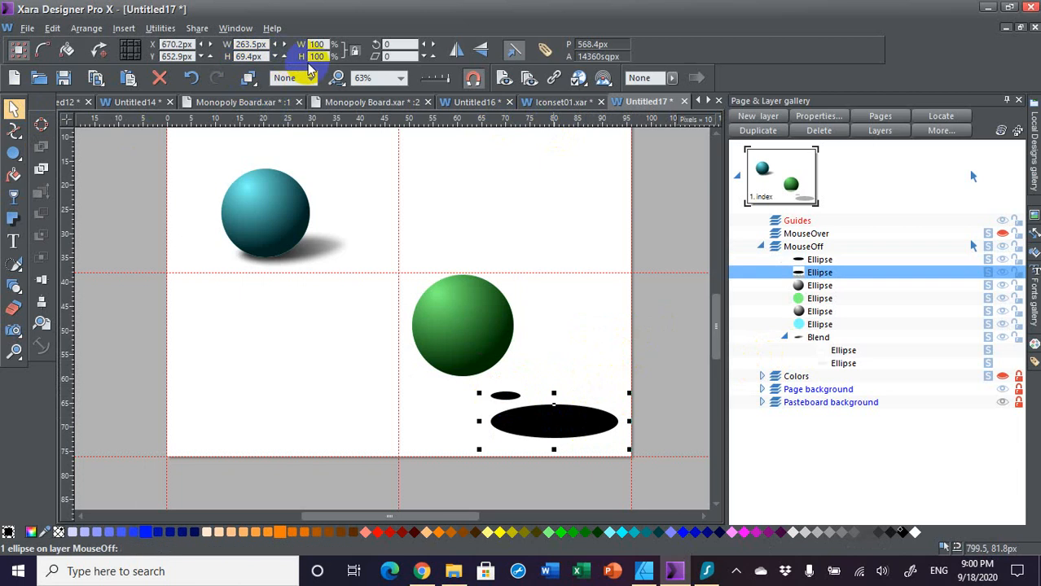
click(13, 196)
click(82, 50)
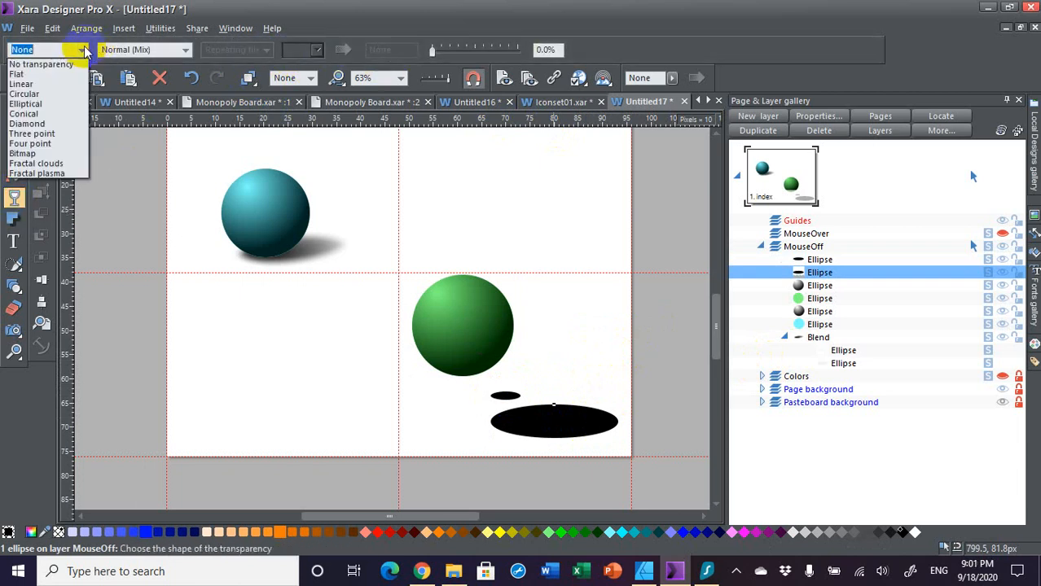
click(65, 74)
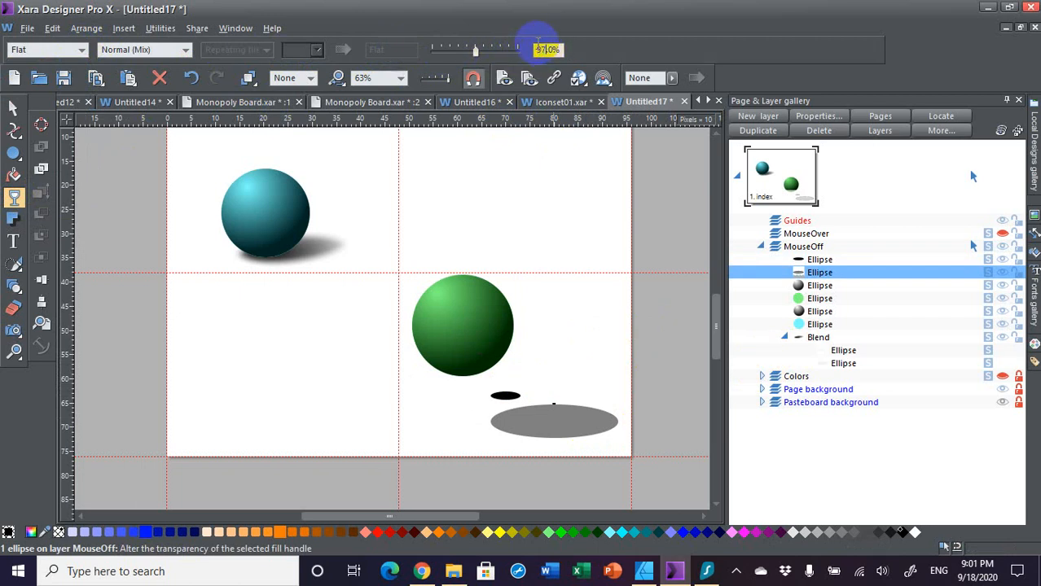
key(Return)
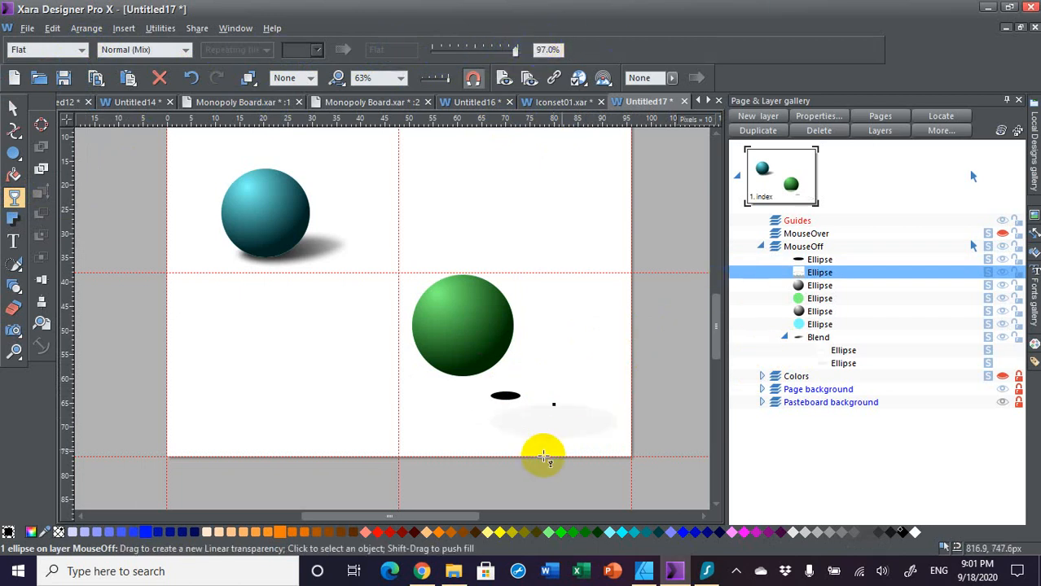
Step: Move the small black ellipse onto the left half of the large one and give it a flat transparency of 95%
click(13, 107)
click(522, 413)
drag(506, 396, 530, 418)
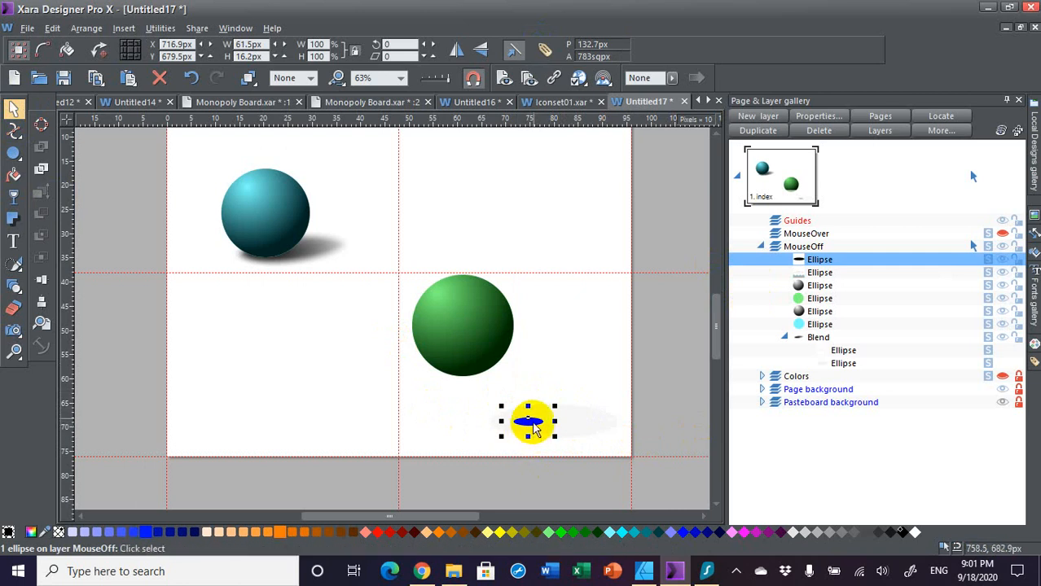
click(13, 195)
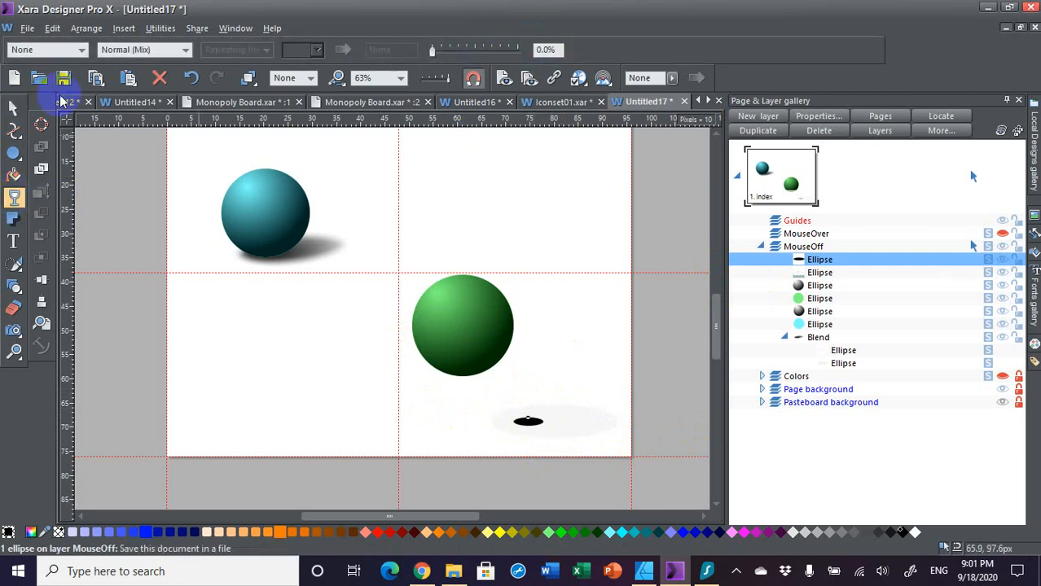
click(525, 52)
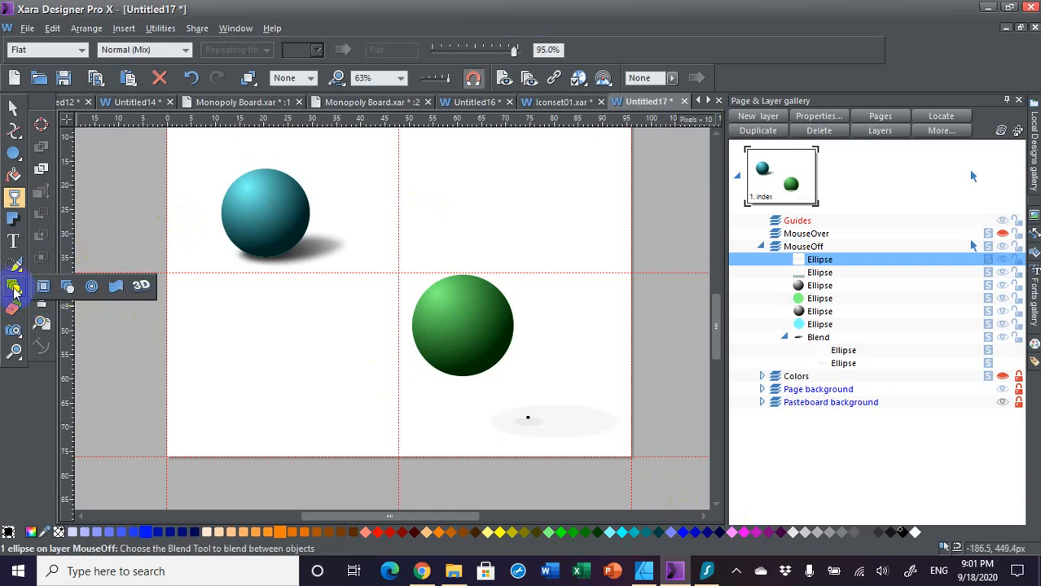
Step: Blend the small ellipse into the large one and set the blend to 35 steps
click(16, 292)
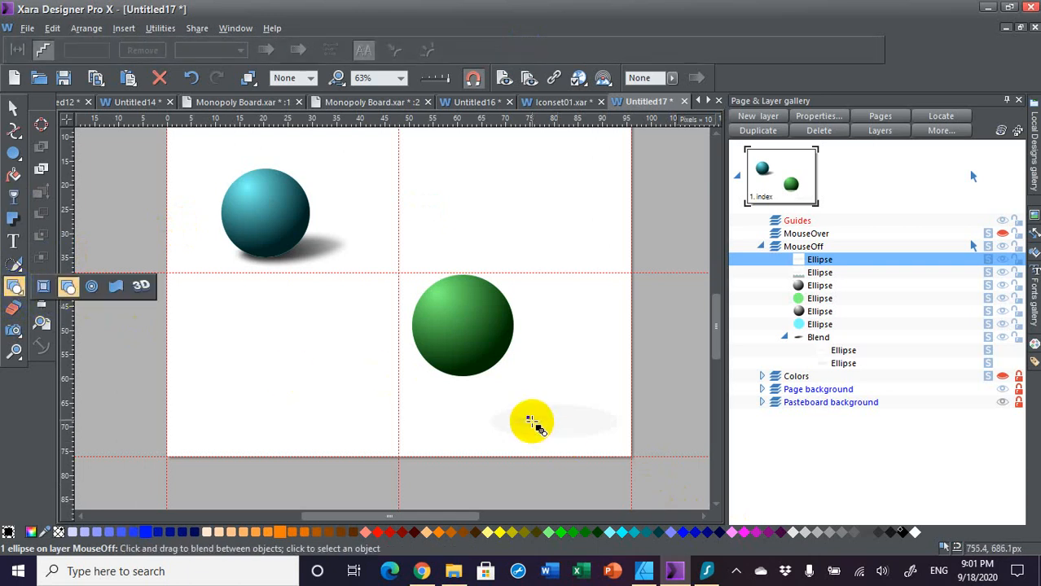
drag(529, 421, 575, 424)
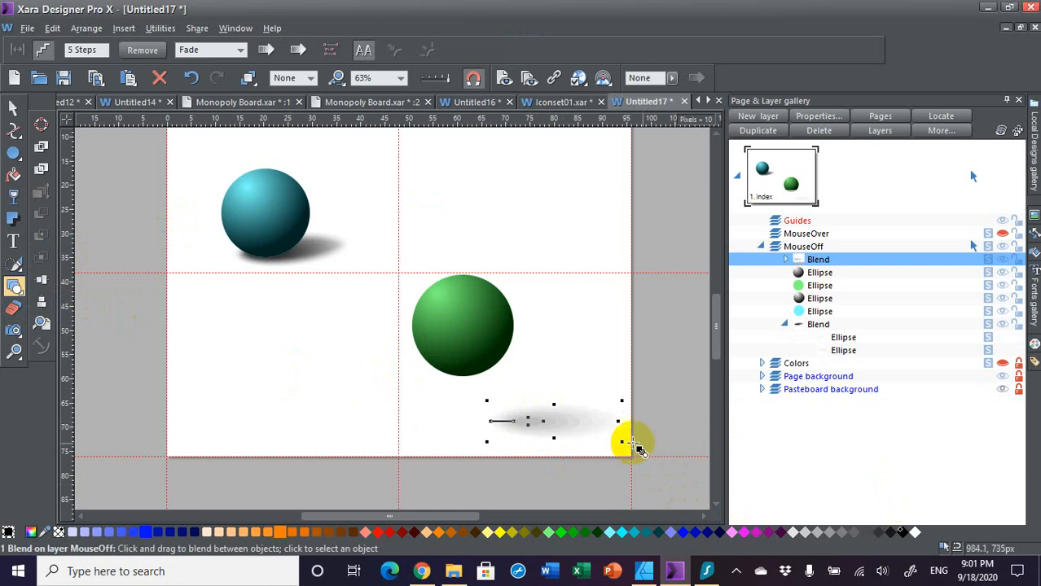
click(81, 47)
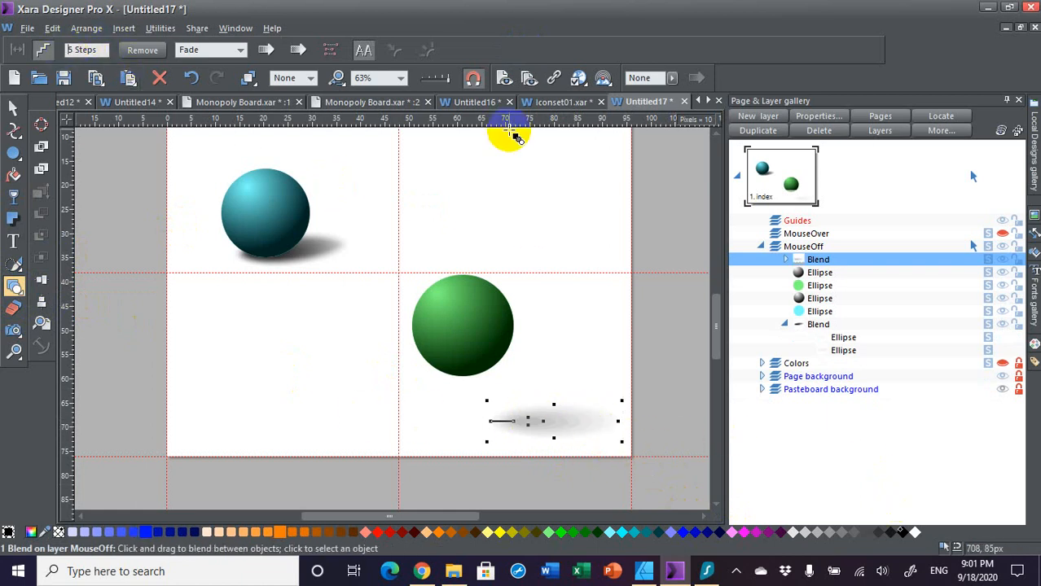
text(3)
key(Return)
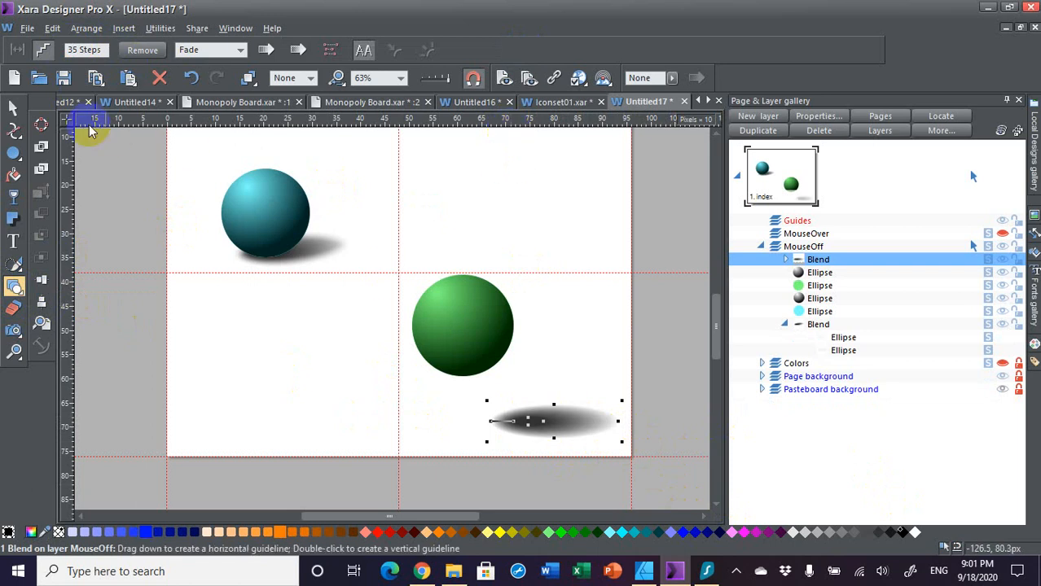
Step: Move the blended shadow under the base of the green sphere and send it to the back
click(12, 110)
click(558, 419)
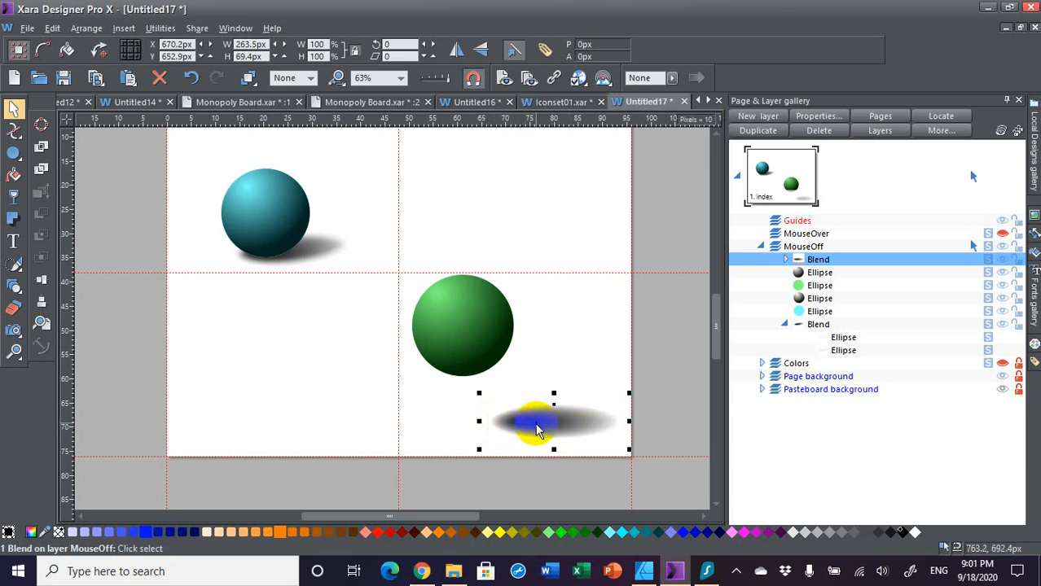
drag(575, 431, 505, 375)
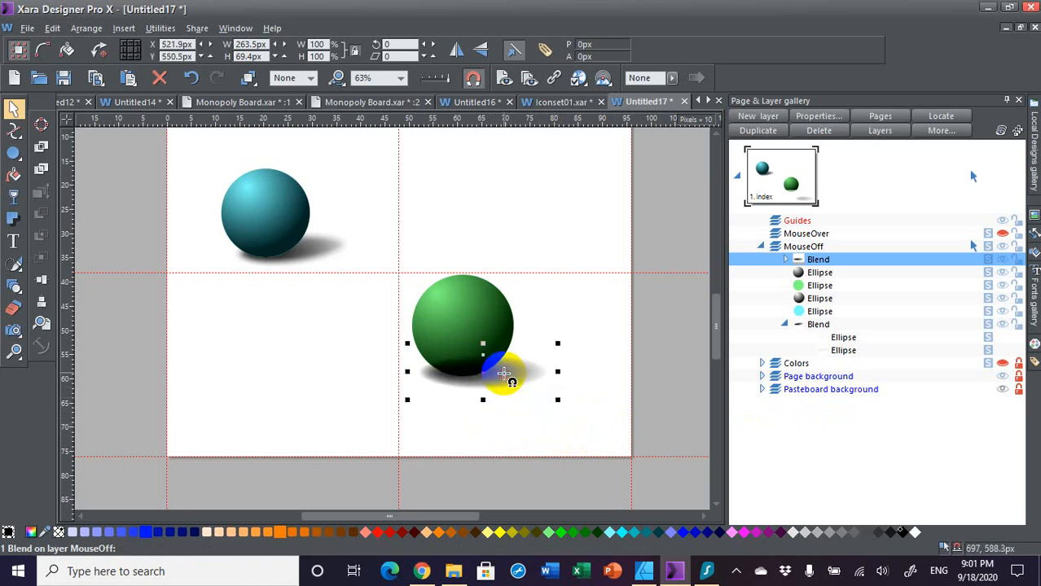
key(ctrl+b)
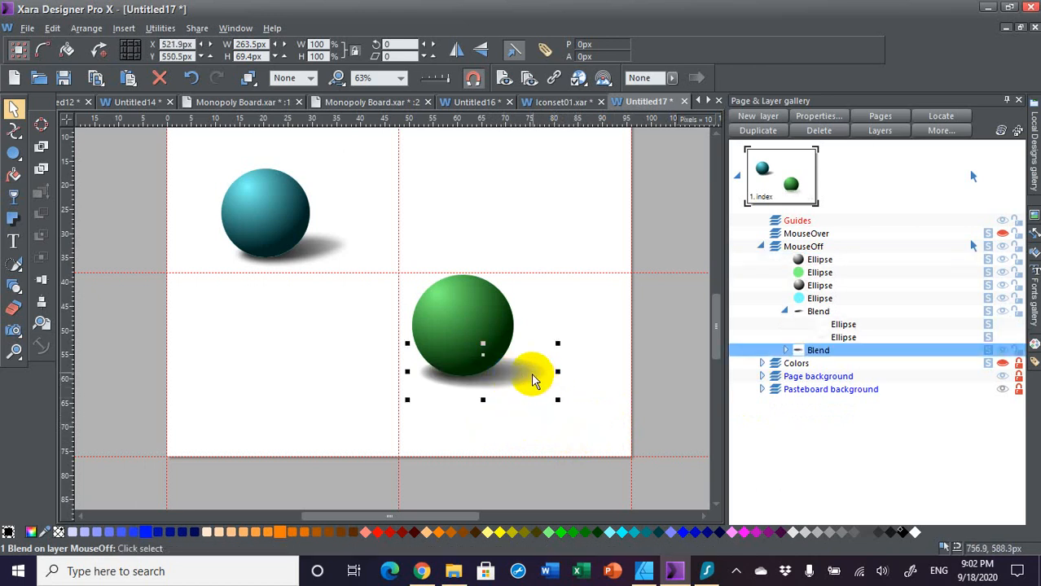
drag(528, 373, 532, 380)
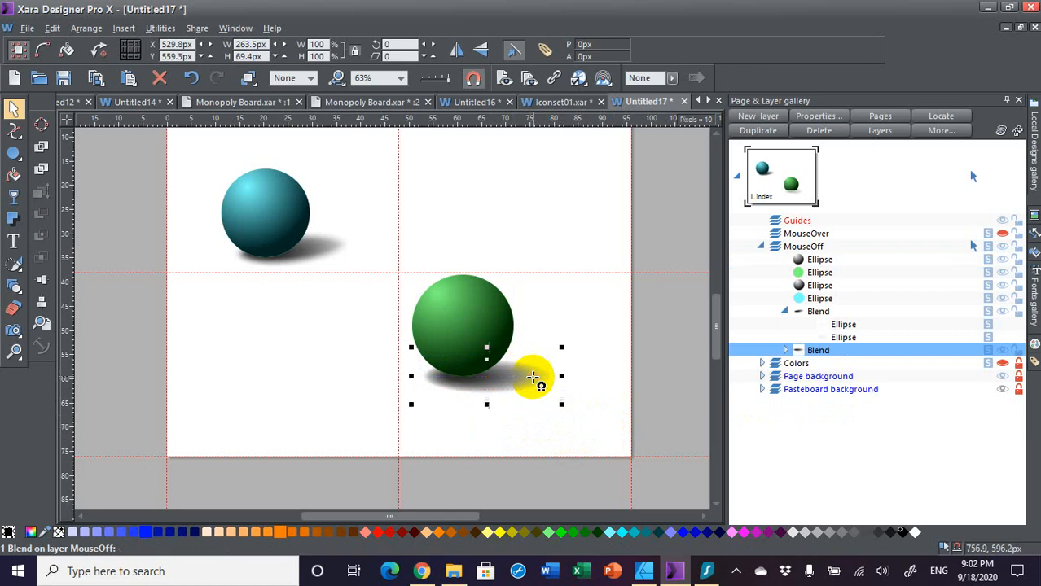
Step: Feather the green sphere's shadow blend by 14.9 px
click(671, 77)
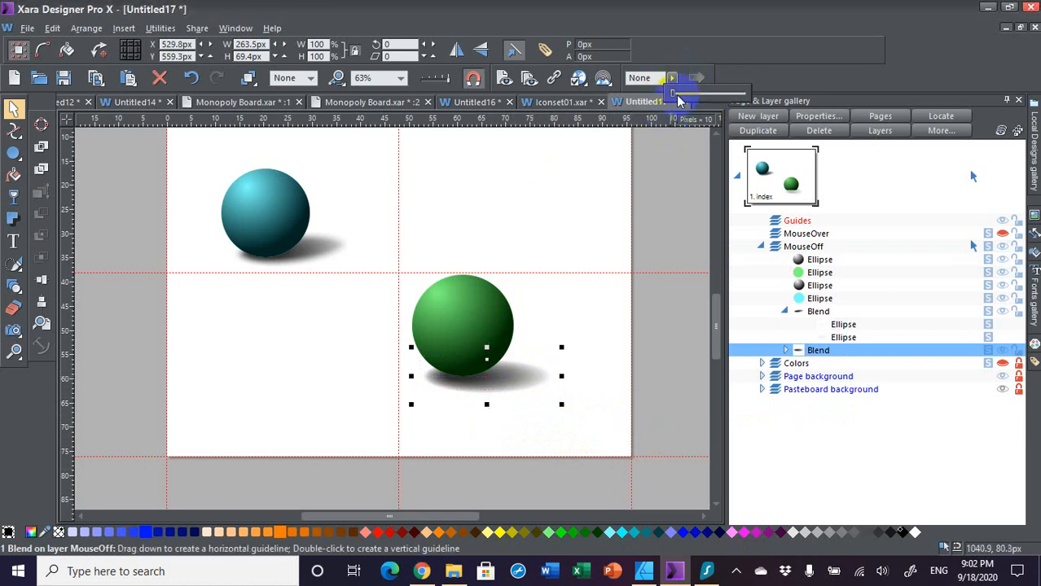
drag(674, 92, 706, 98)
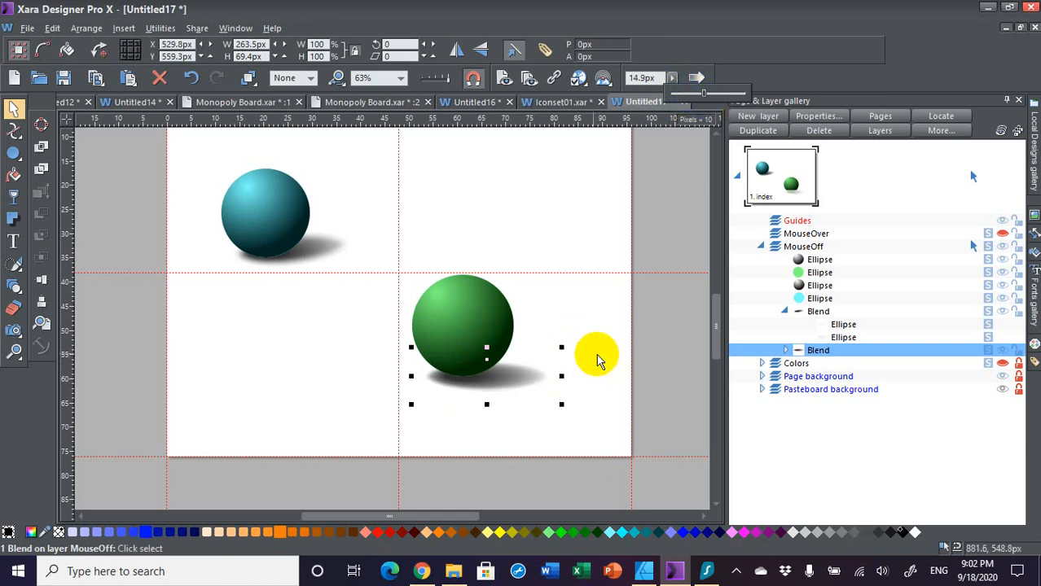
Step: Rotate the green sphere's shadow blend by about 4.2 degrees and move it against the sphere's base
click(555, 346)
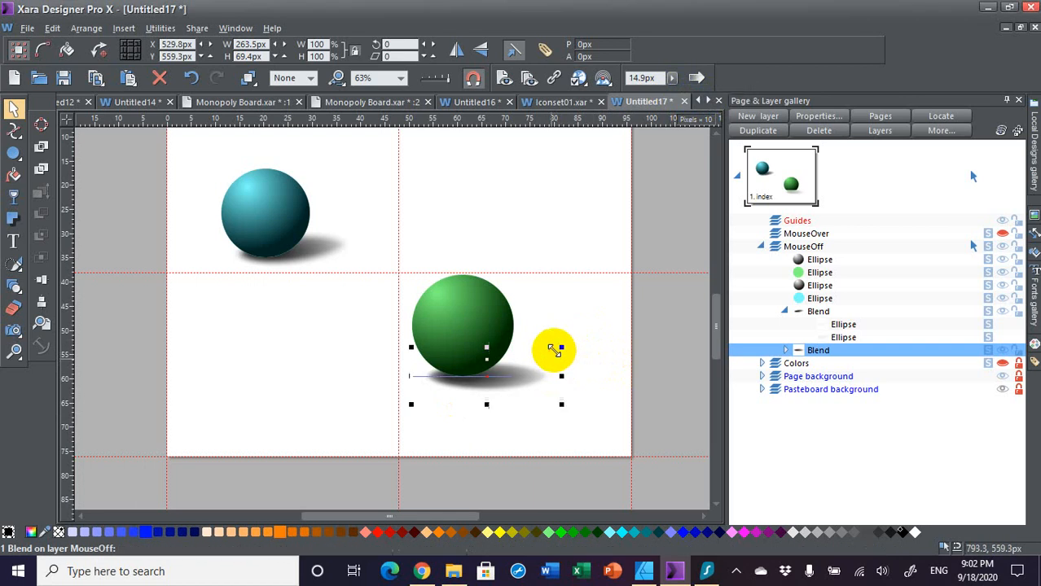
drag(552, 354, 518, 368)
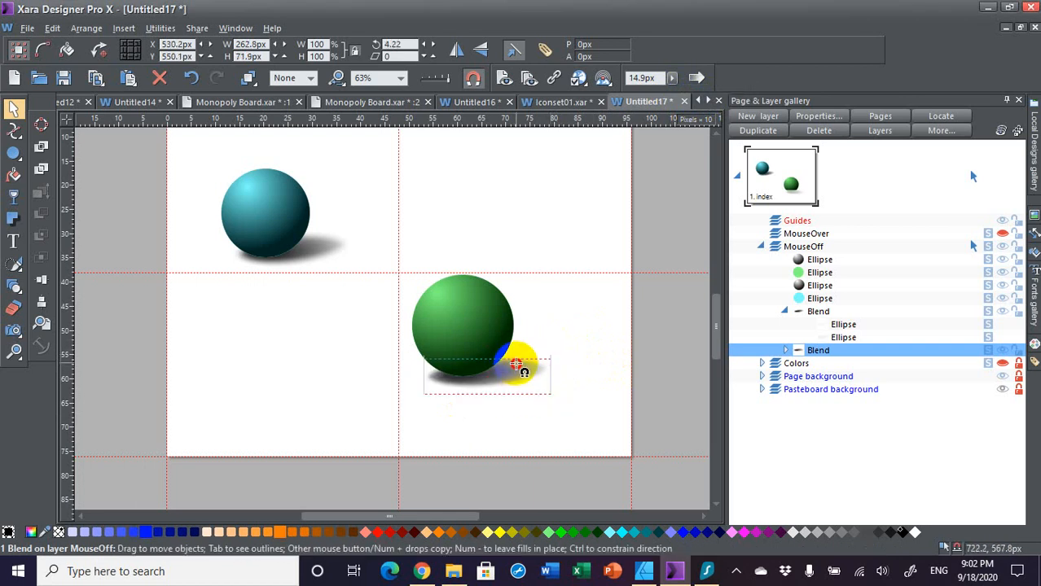
click(599, 378)
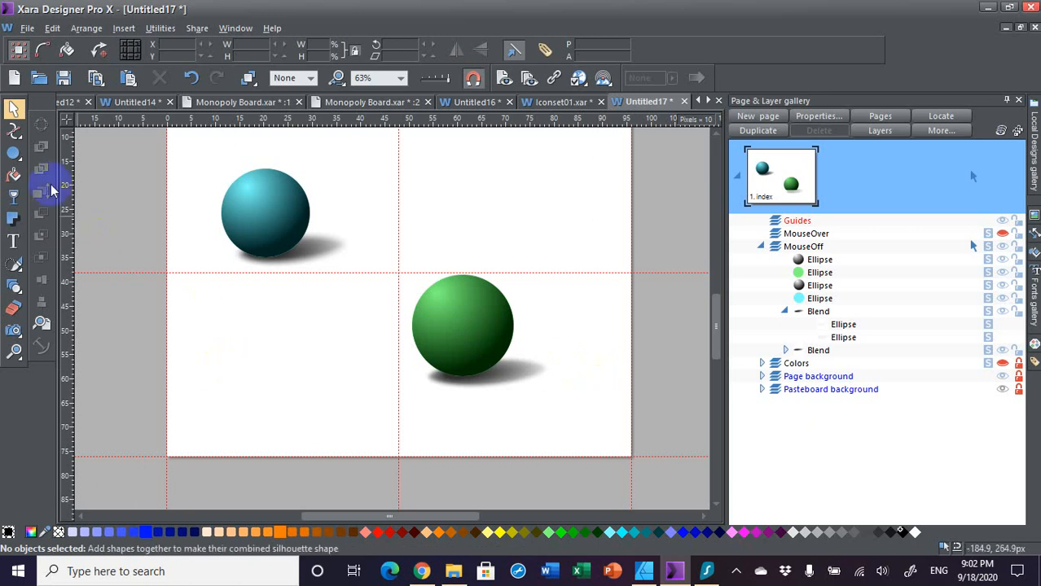
Step: Draw a black ellipse about 278 × 77 px on the empty page area below the blue sphere and apply an elliptical transparency
click(14, 154)
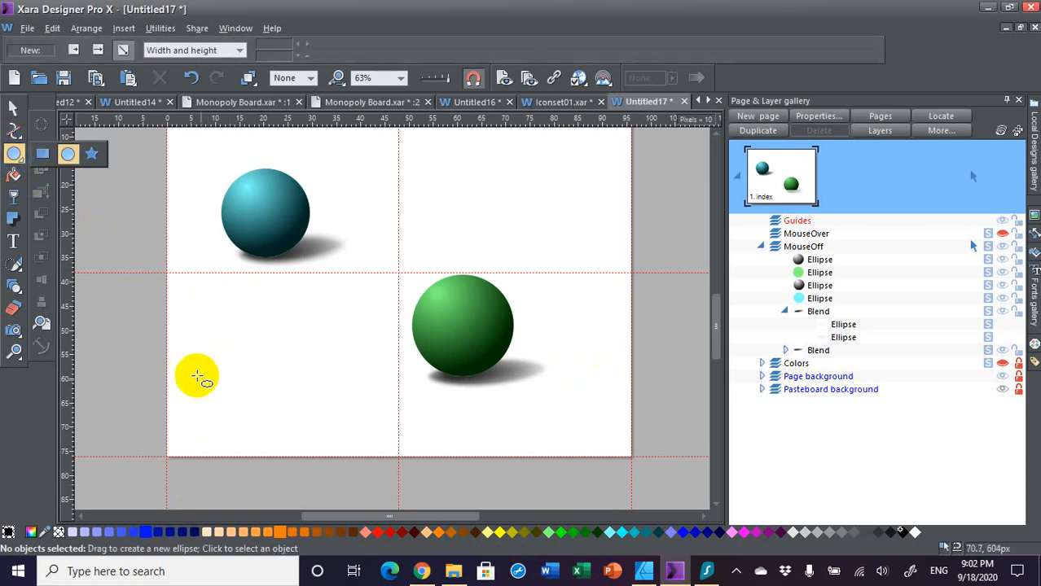
drag(221, 396, 353, 430)
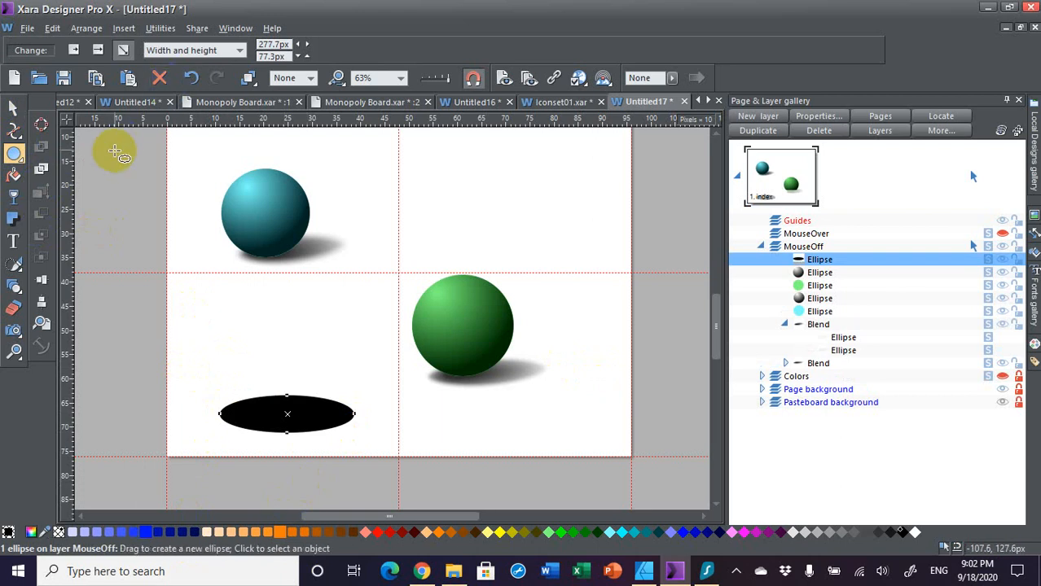
click(13, 197)
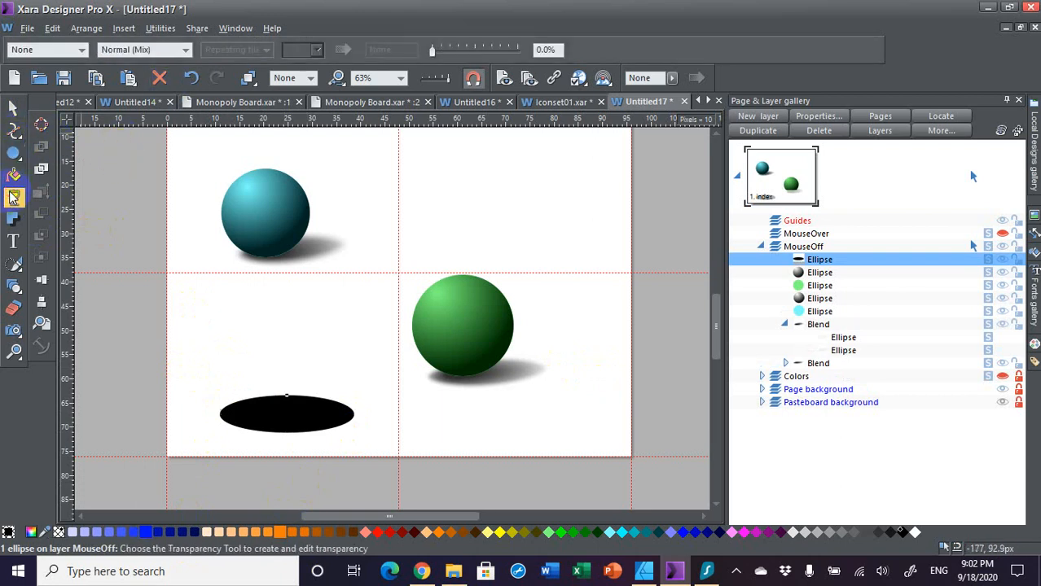
click(73, 49)
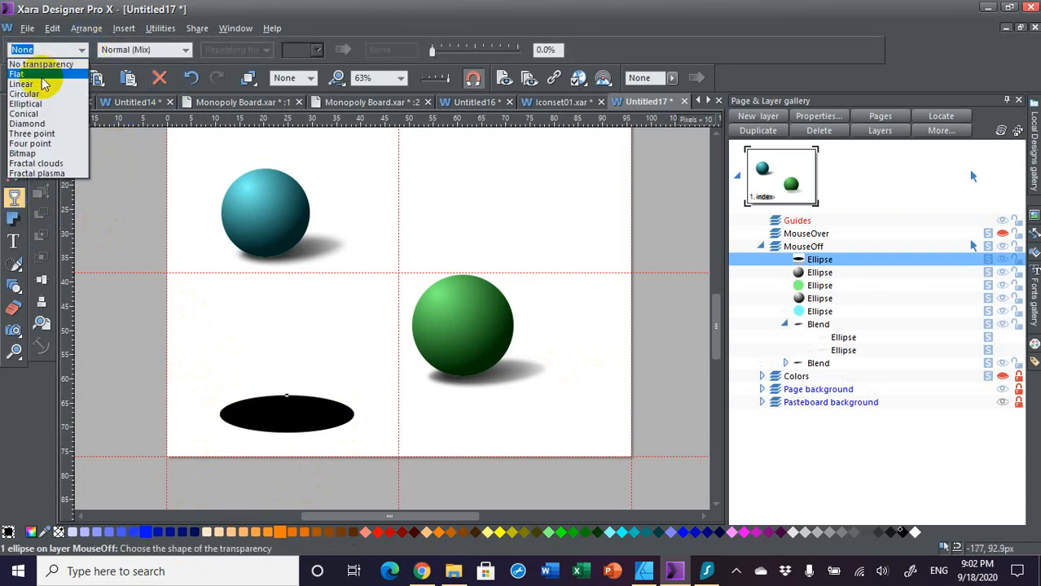
click(33, 103)
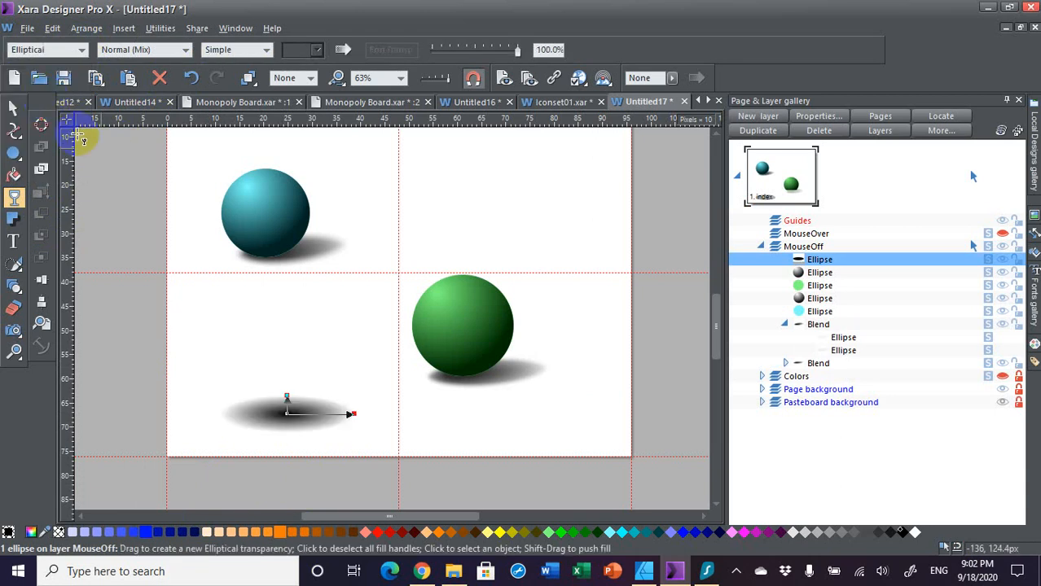
Step: Shift the elliptical transparency's center toward the ellipse's left end, adjust its extents and feather the ellipse by 20.6 px
drag(291, 427, 257, 419)
drag(326, 418, 359, 417)
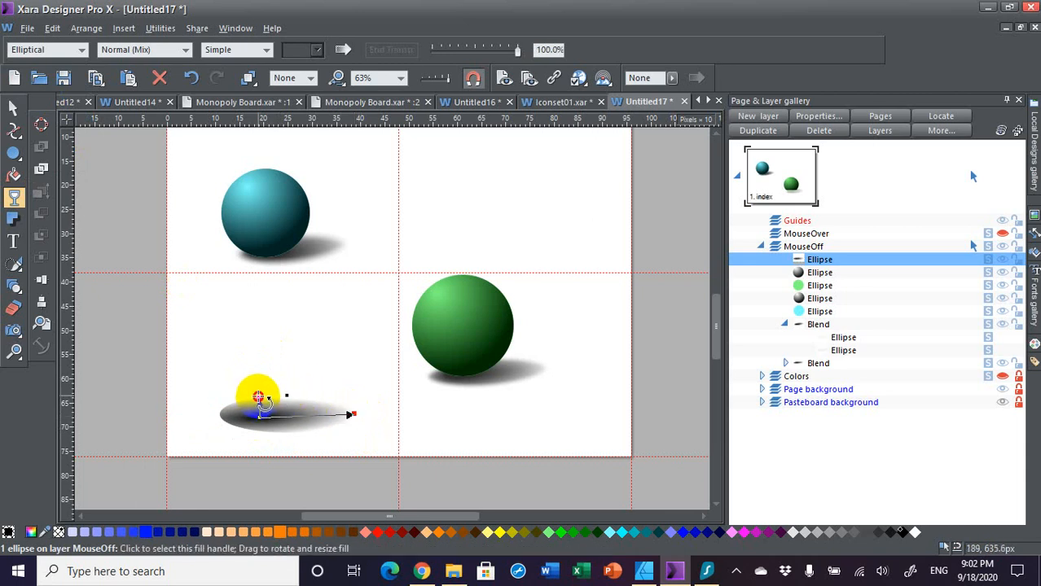
drag(259, 397, 258, 395)
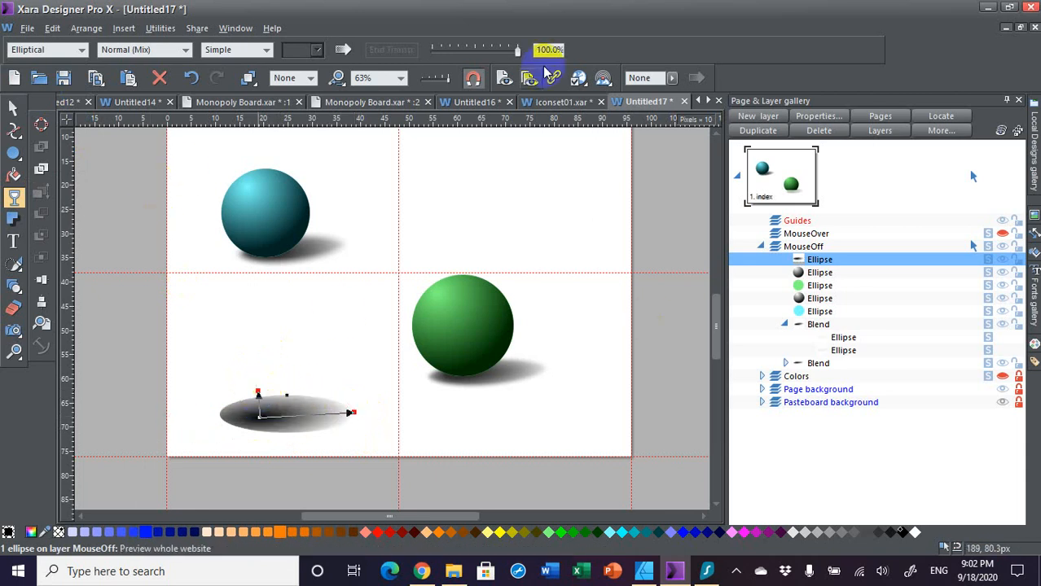
click(671, 78)
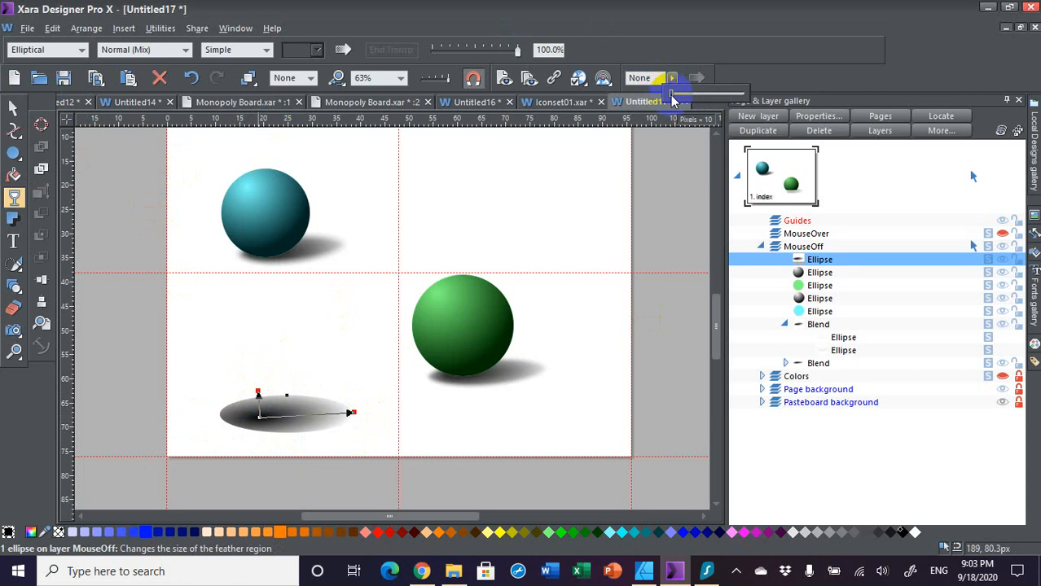
drag(671, 95, 709, 96)
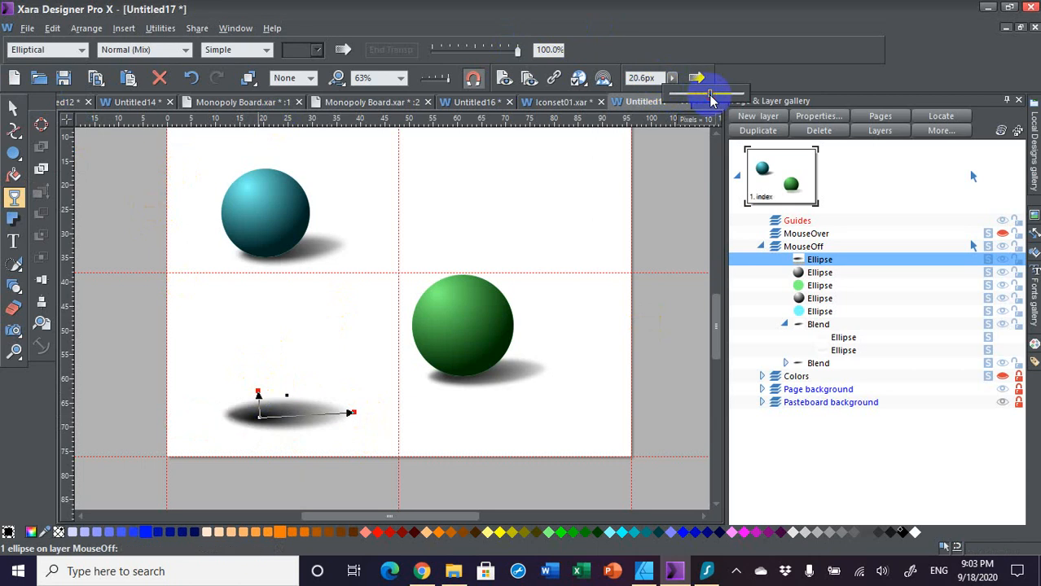
Step: Move the feathered ellipse directly below the green sphere's blended shadow to compare the two
click(13, 108)
click(269, 431)
drag(266, 414, 468, 413)
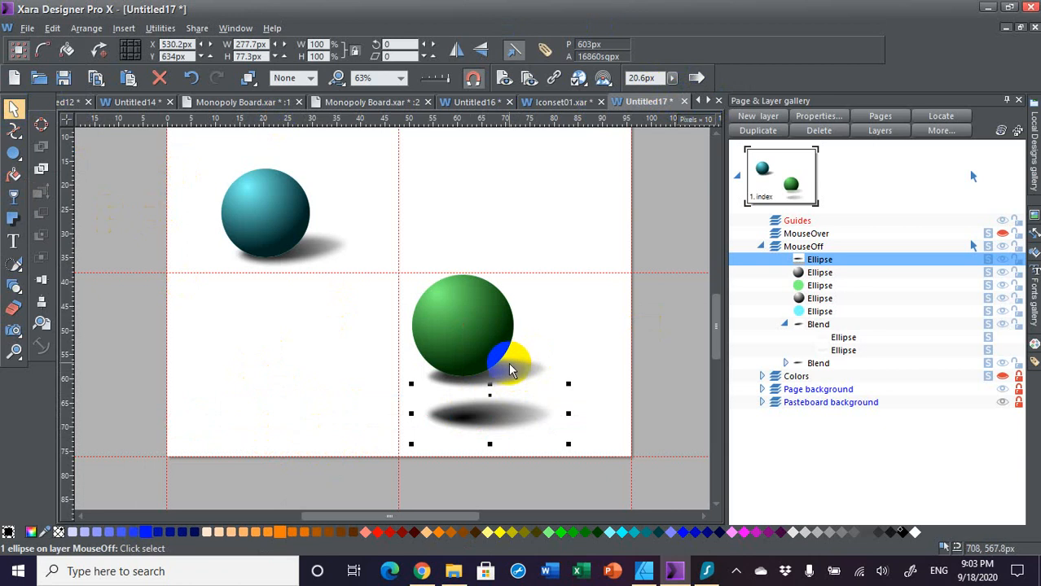
click(464, 415)
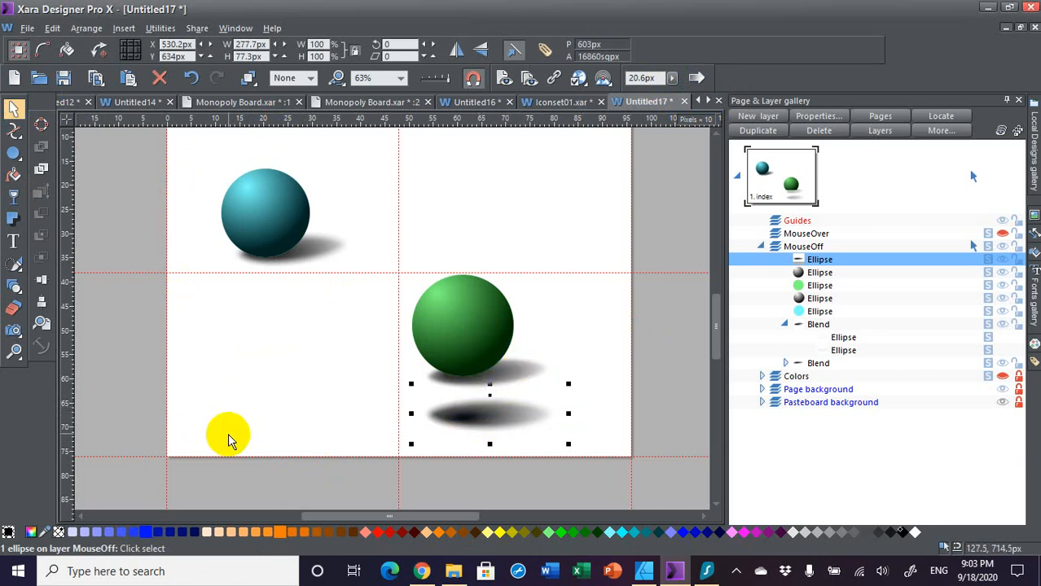
click(485, 374)
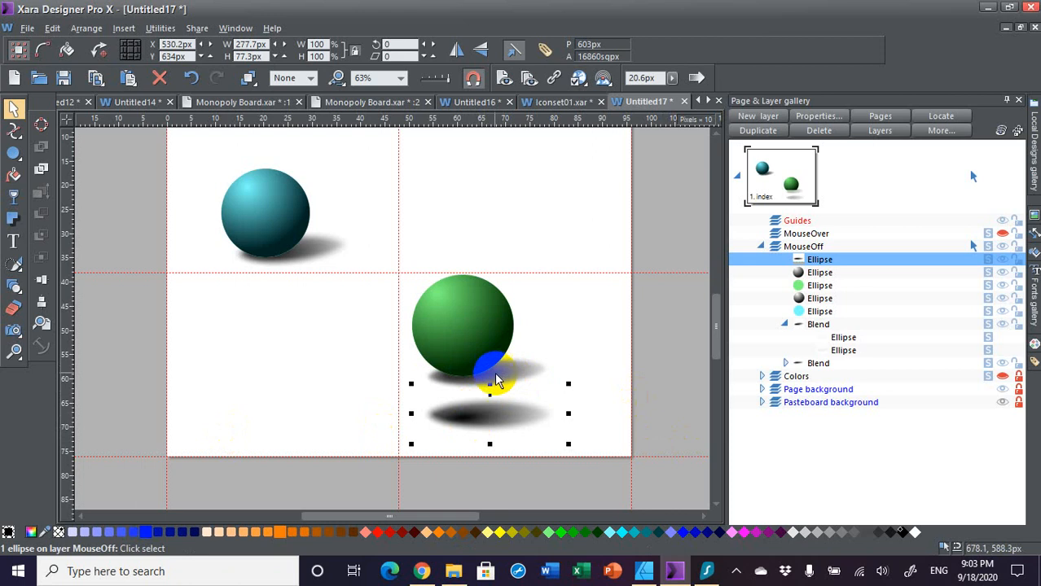